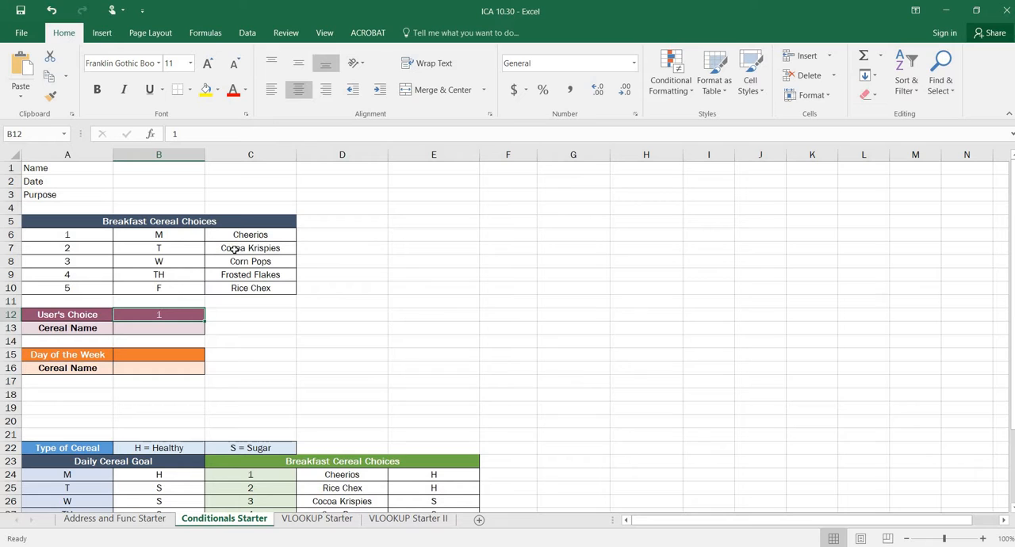
Enter the formula =IF(B12=A6,C6,"") in cell B13 for the cereal name
key(Down)
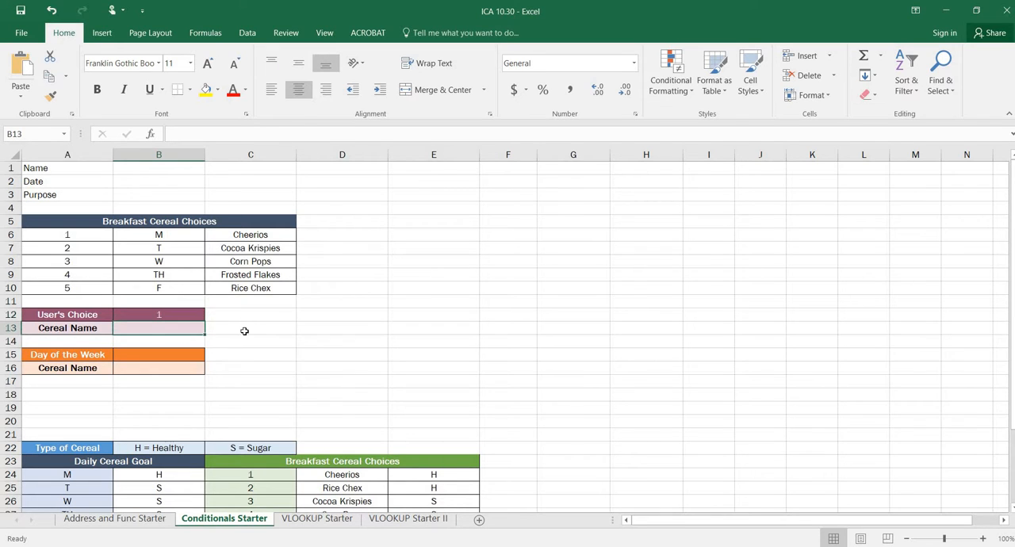
text(=IF()
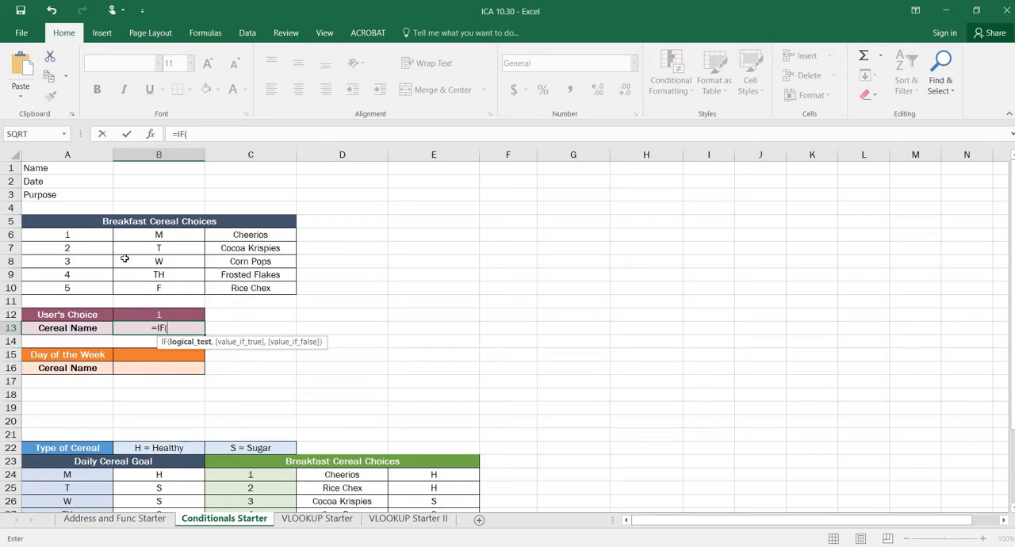
click(148, 316)
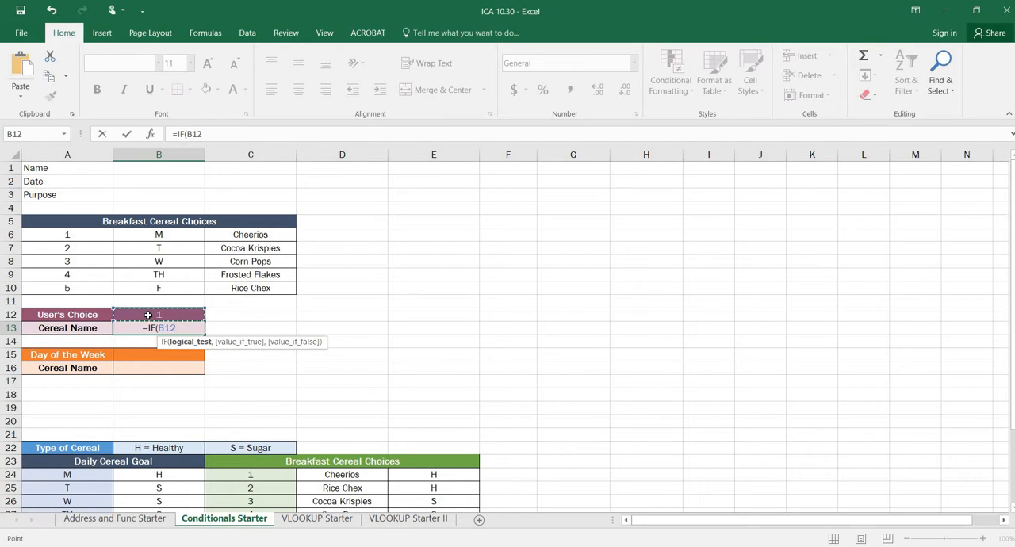
text(=)
click(93, 233)
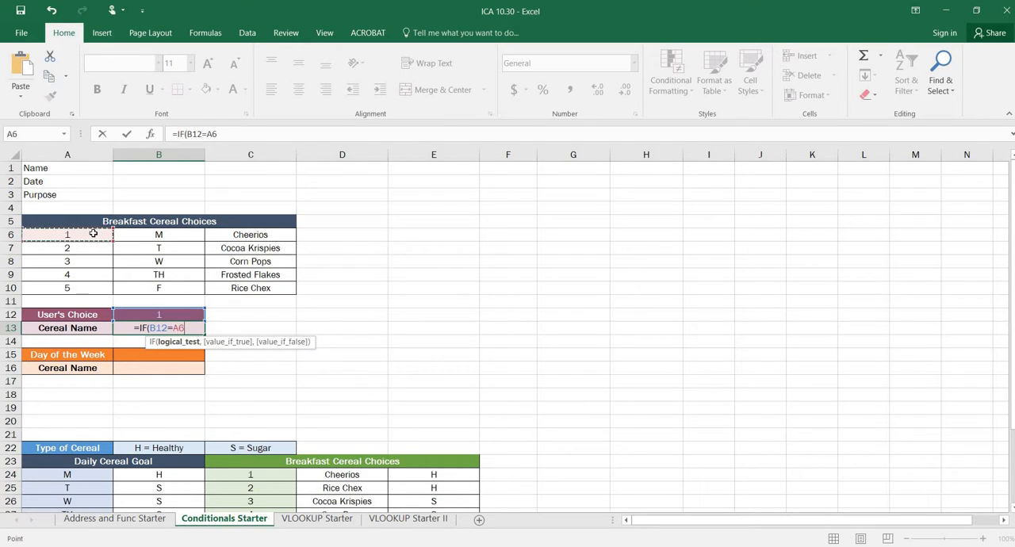
text(,)
click(235, 236)
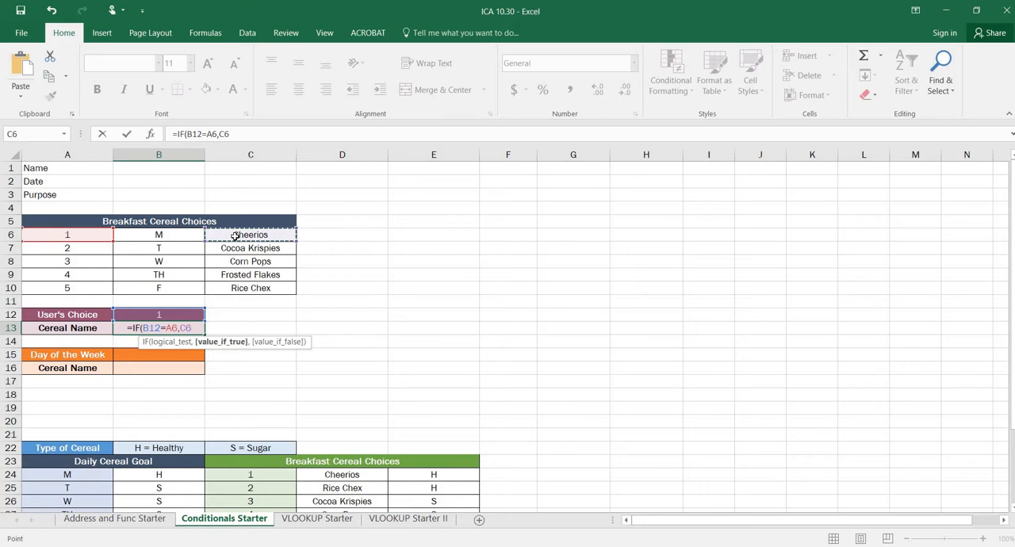
text(,""))
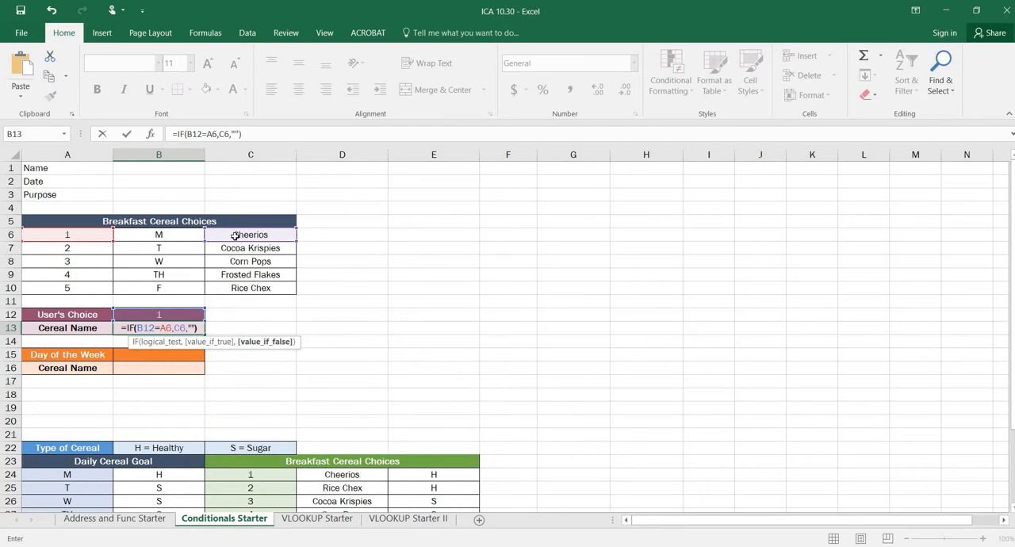
key(Return)
Replace the empty-text argument of B13's formula with a nested IF that tests B12=A7 and returns C7, leaving its false value open
click(174, 326)
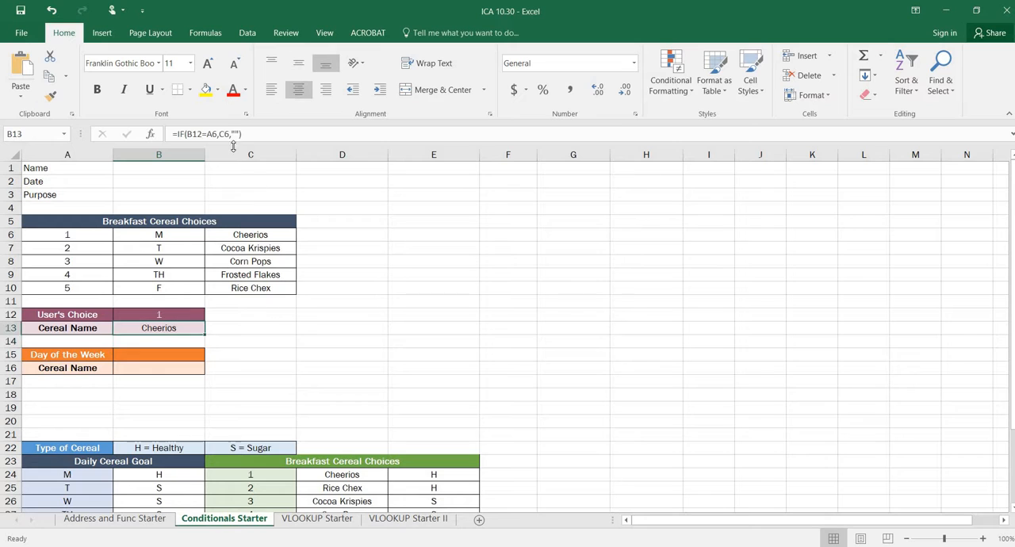
click(238, 134)
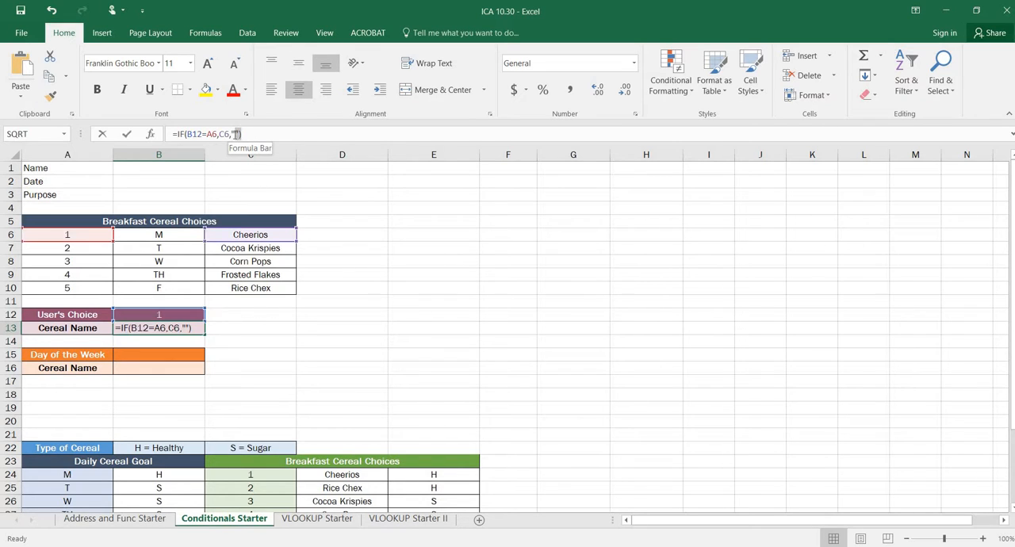
double_click(234, 134)
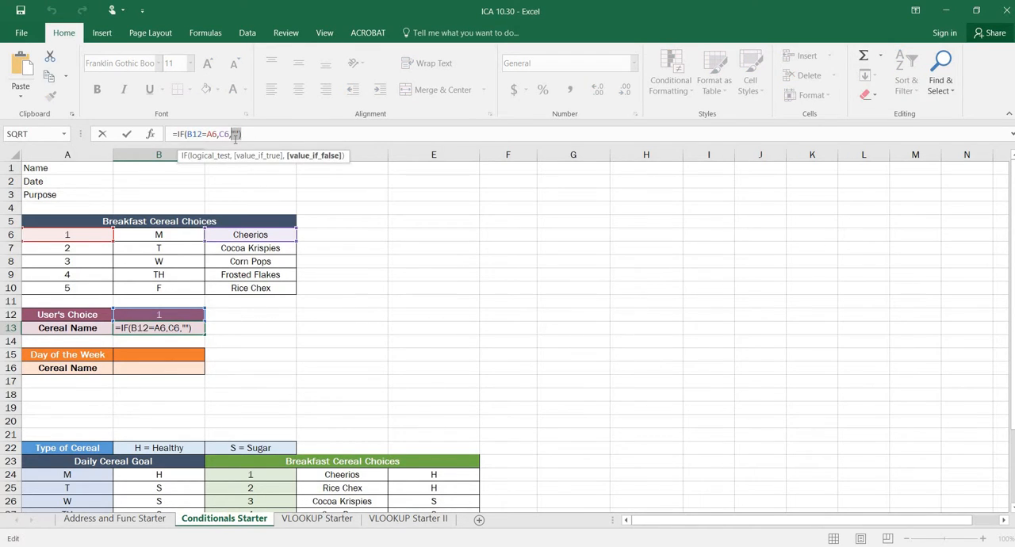
text(if)
key(Tab)
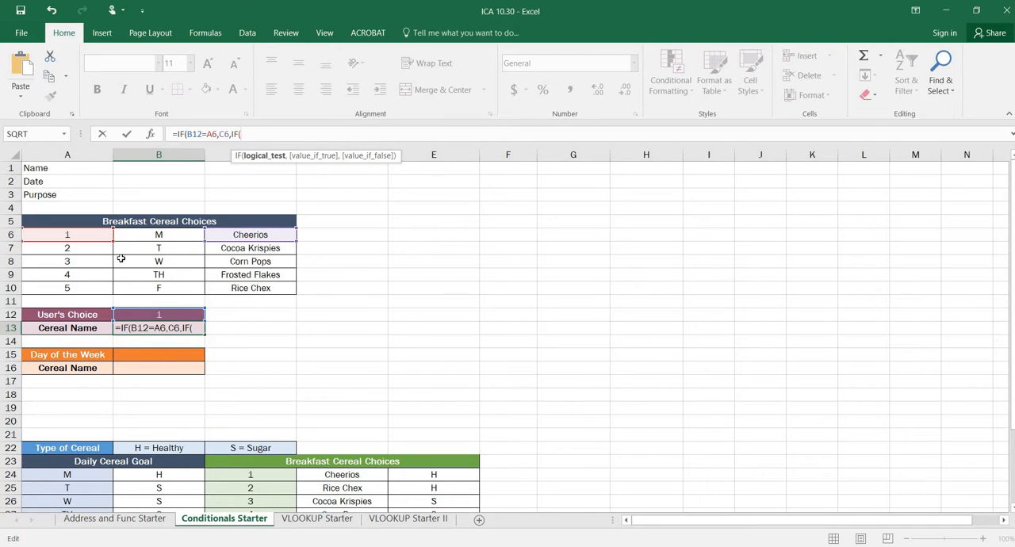
click(144, 314)
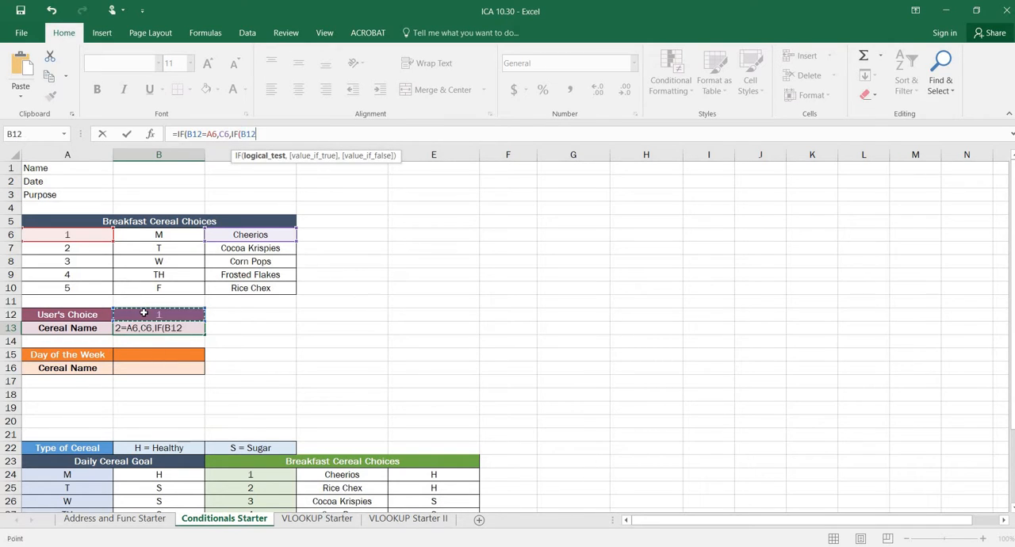
text(=)
click(104, 249)
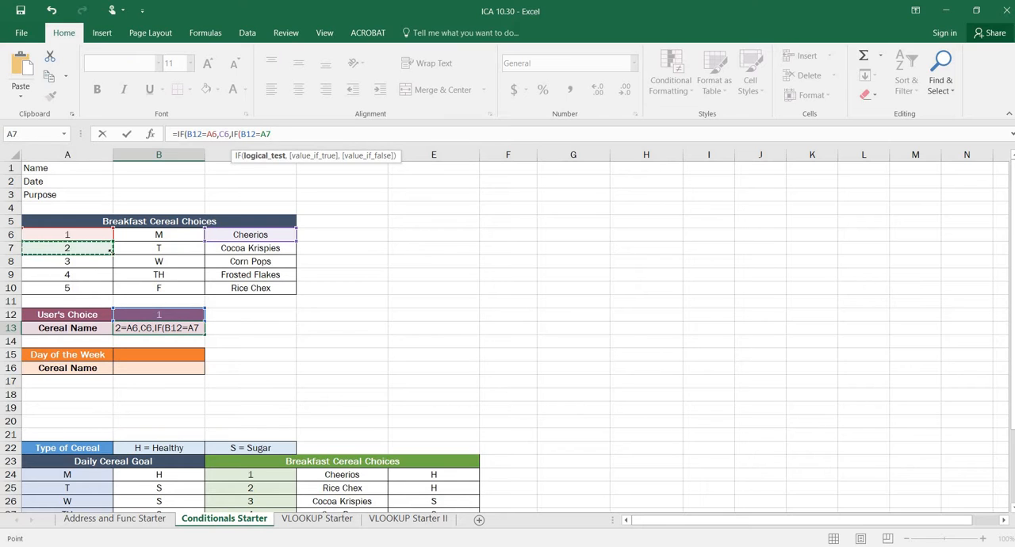
text(,)
click(227, 247)
text(,)
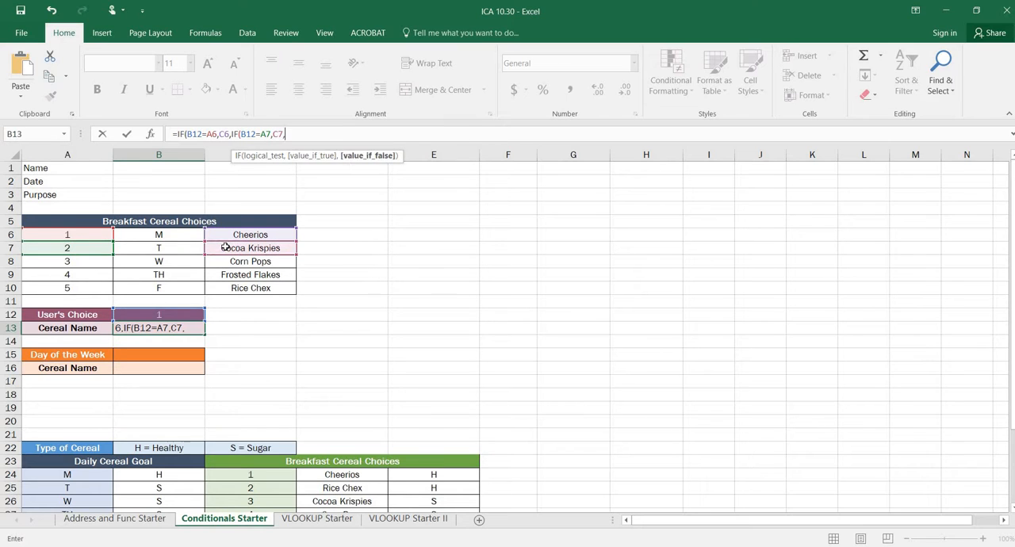
text(if)
Nest a third IF in B13's formula as the false value, testing B12=A8 and returning C8
key(Return)
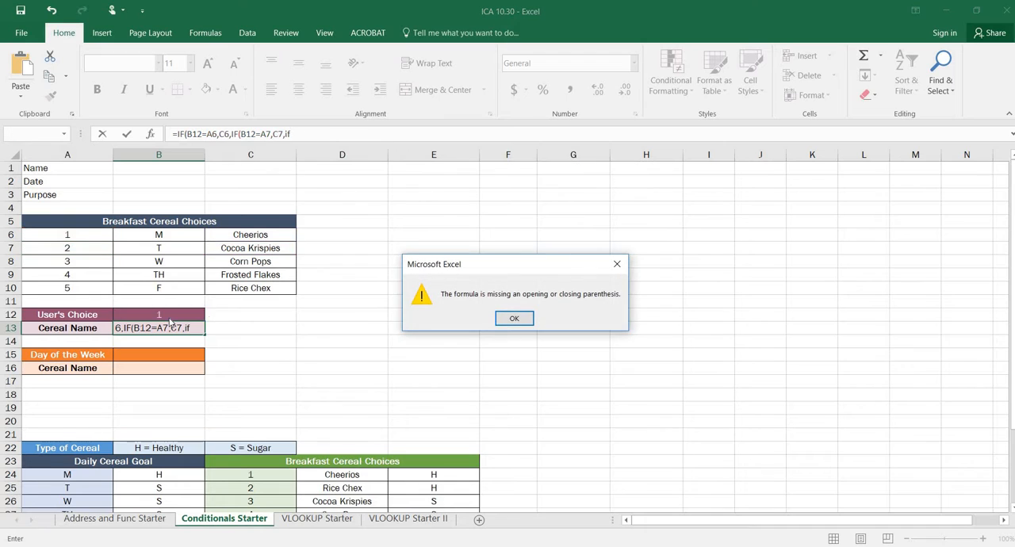
click(514, 318)
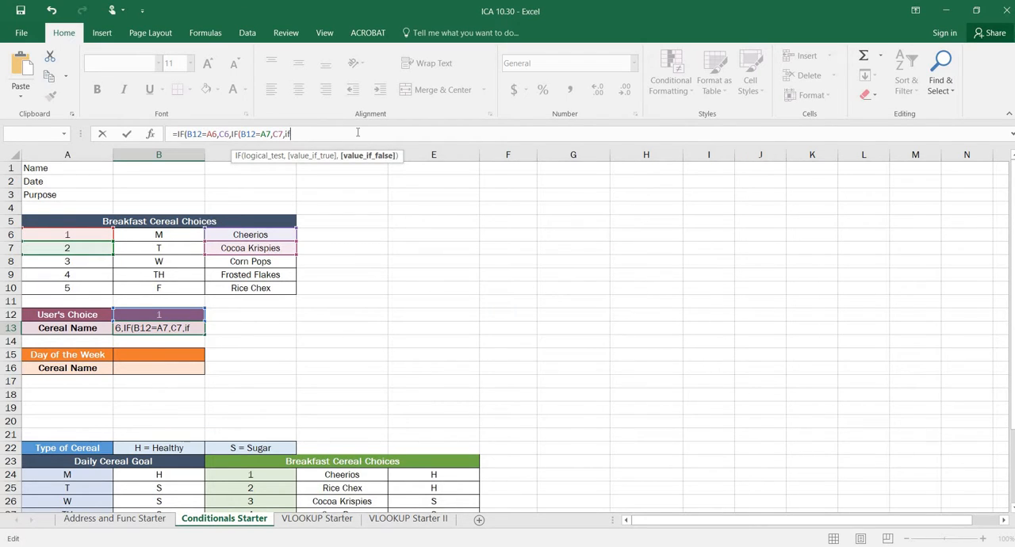
text(()
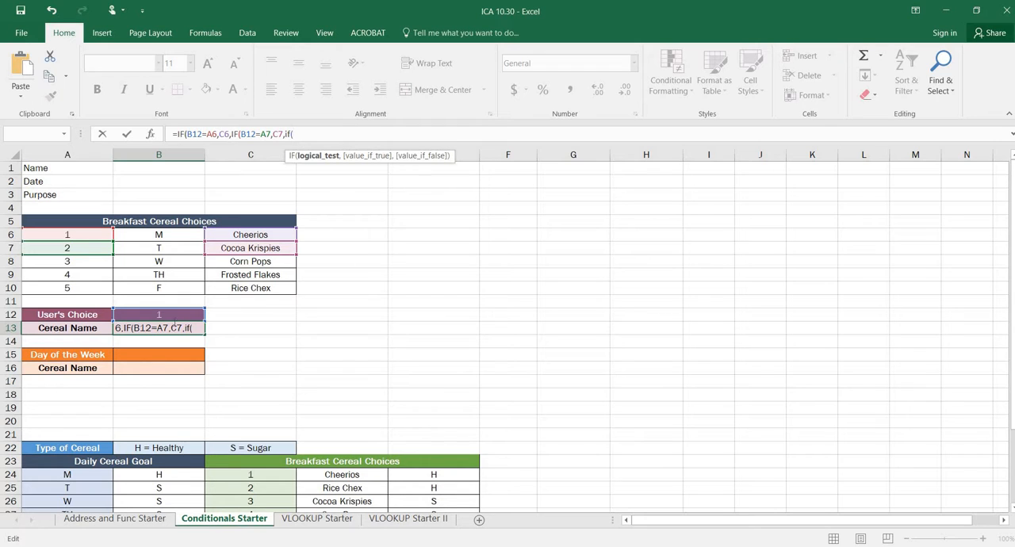
click(169, 314)
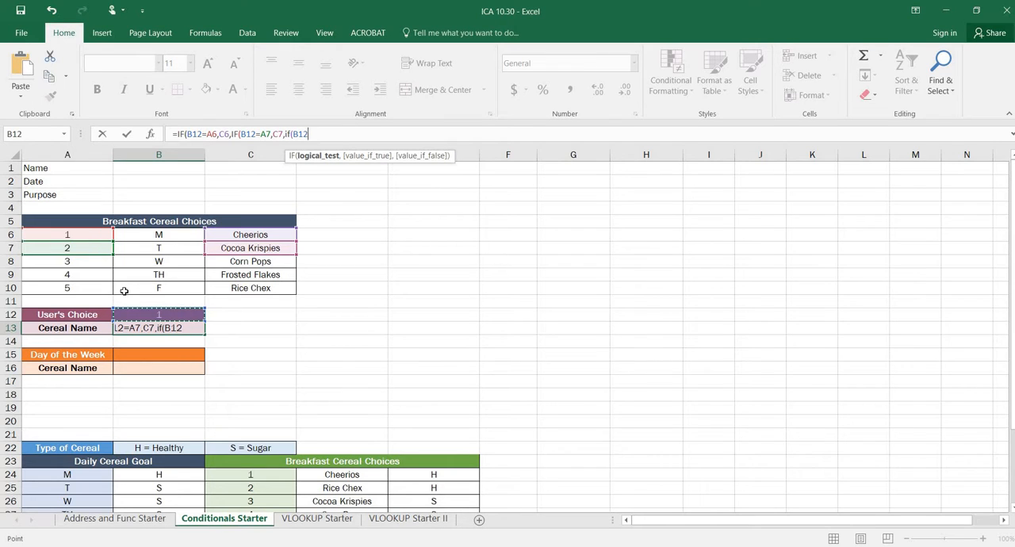
text(=)
click(95, 261)
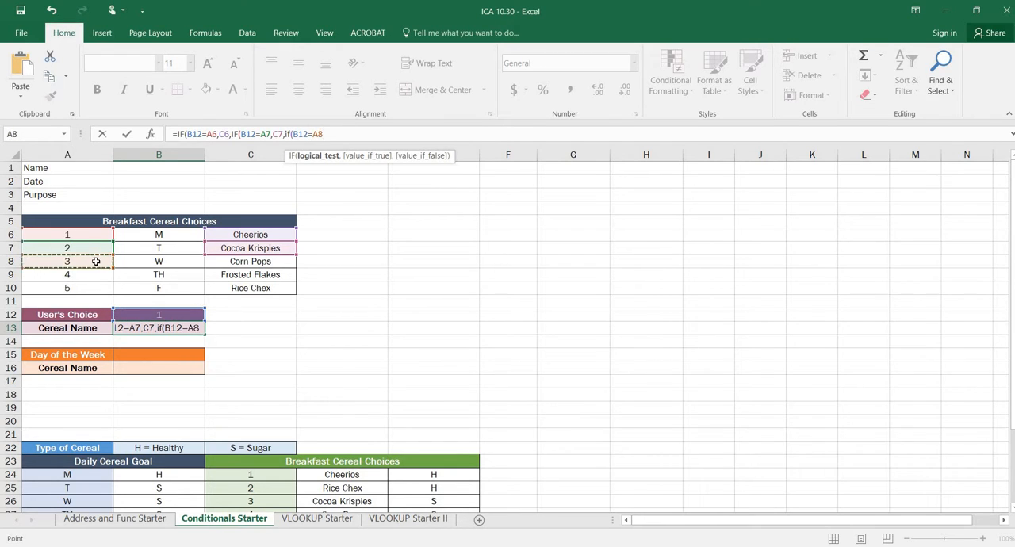
text(,)
click(239, 259)
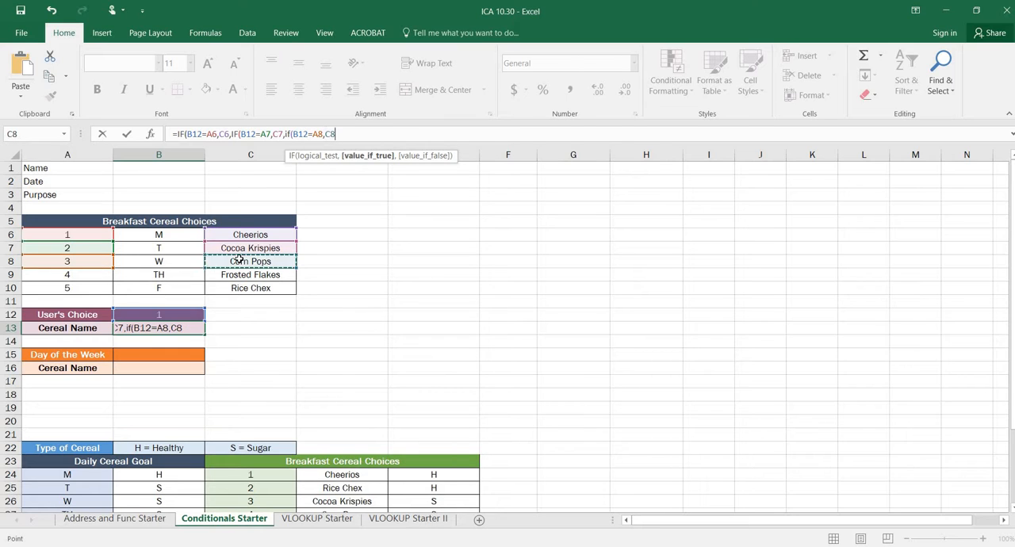
text(,if)
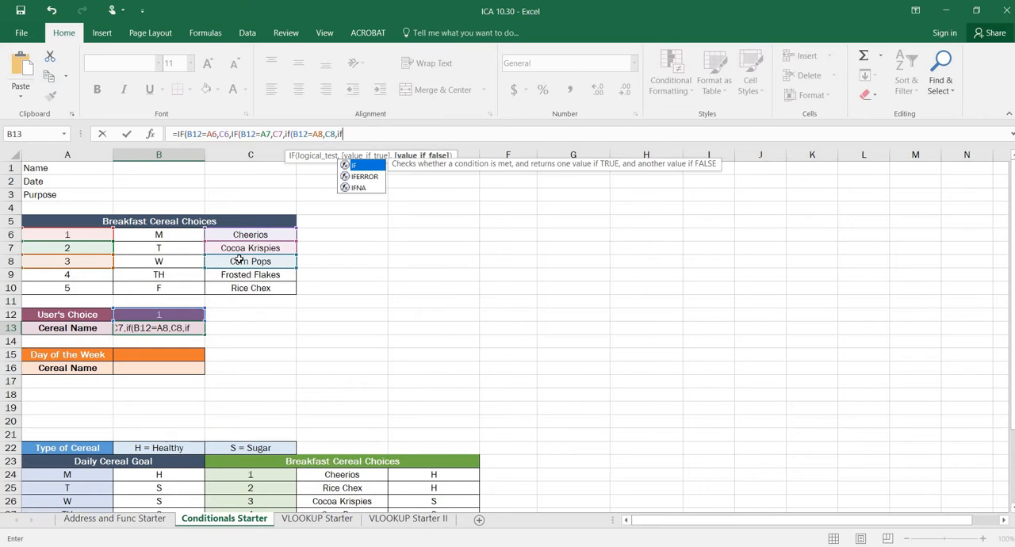
Nest a fourth IF in B13's formula, using A9 as its logical test and C9 as its true value
click(162, 317)
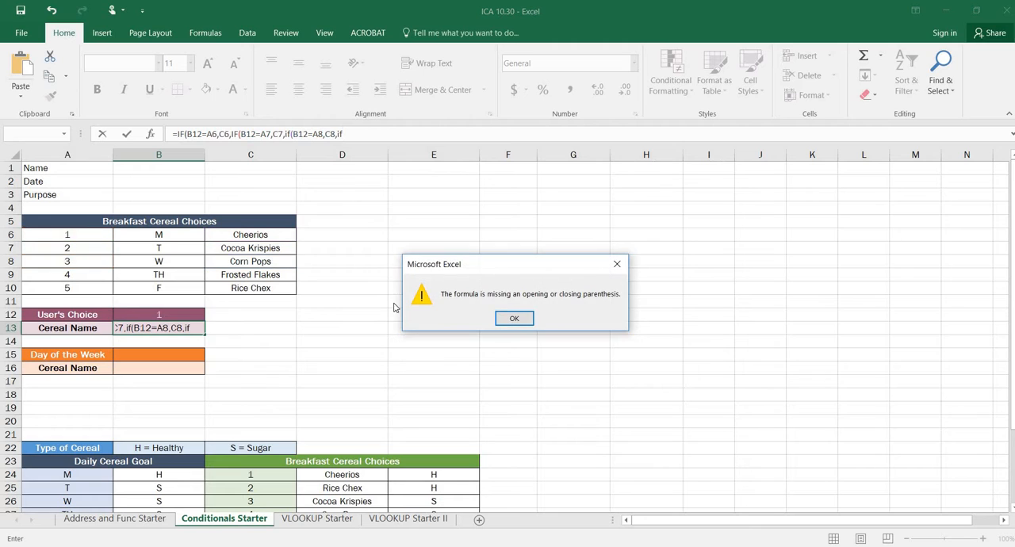
click(522, 320)
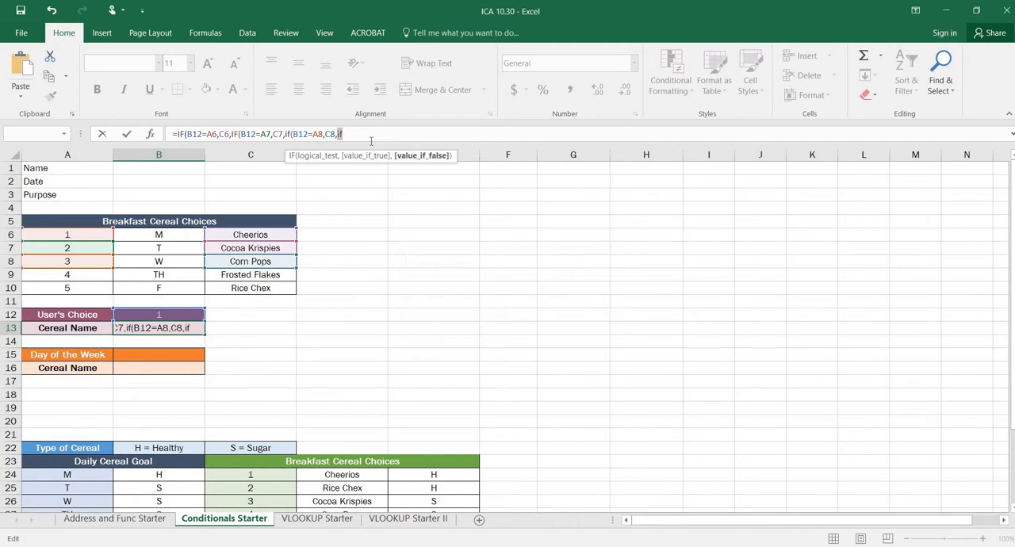
text(()
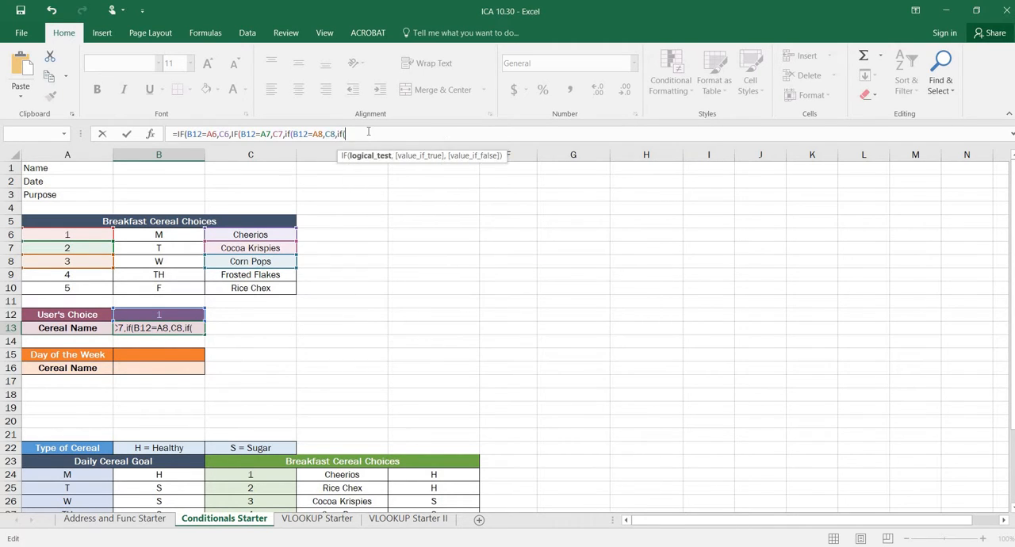
click(86, 274)
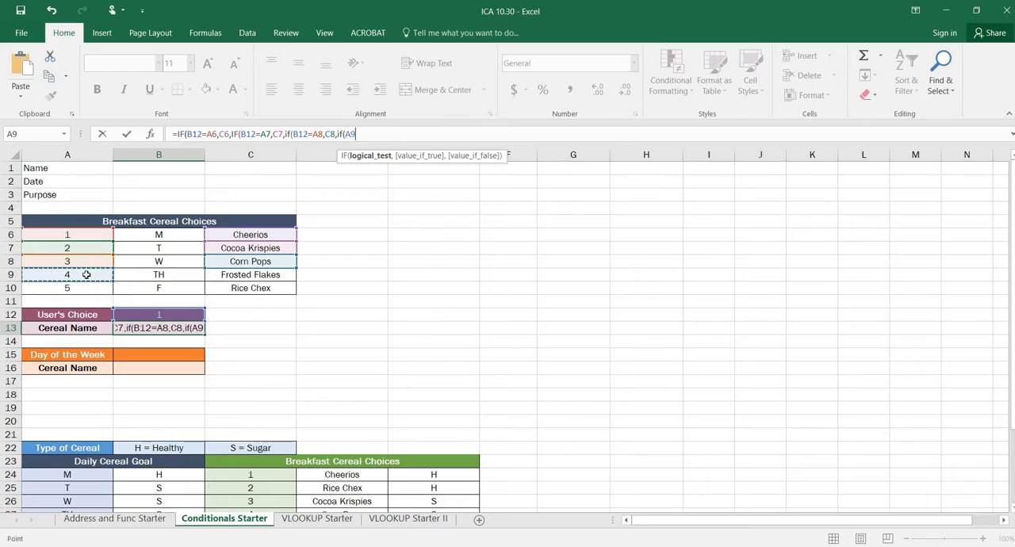
text(,)
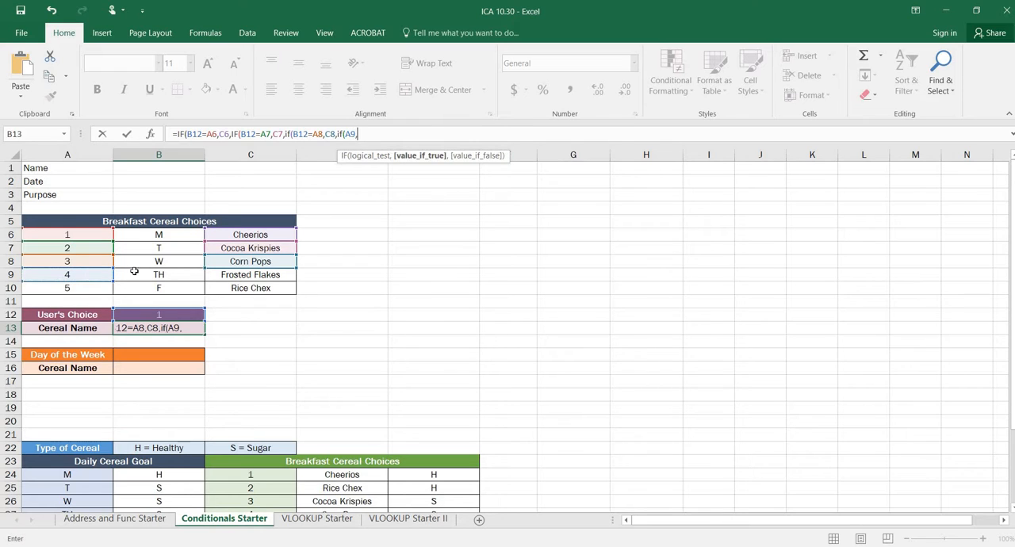
click(220, 276)
text(,)
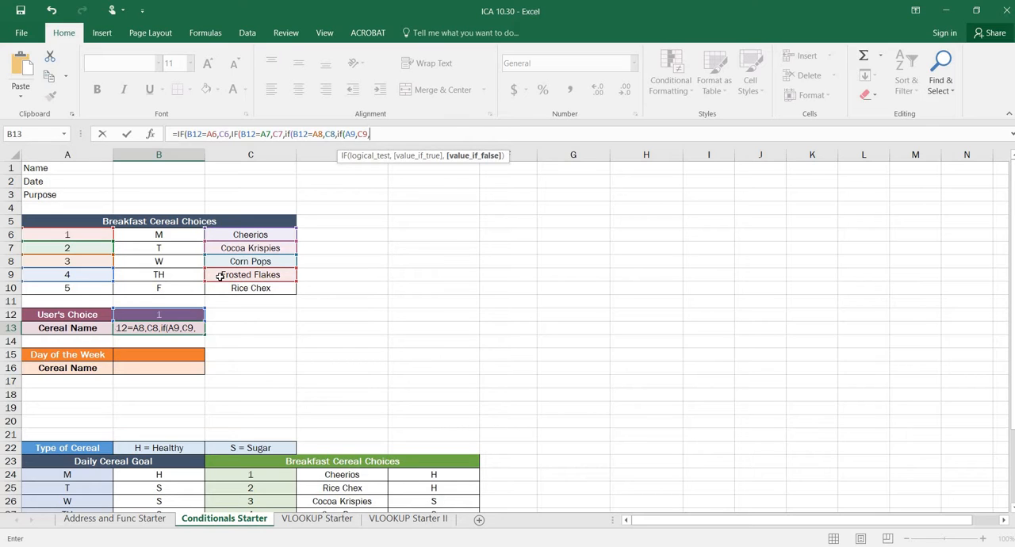
text(IF()
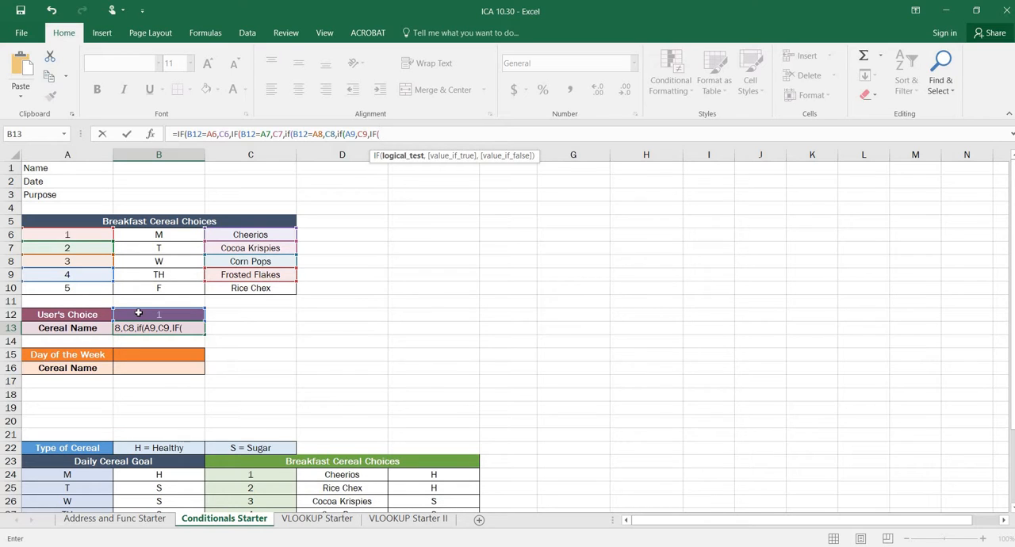
Complete B13's formula with a final nested IF testing B12=A10 and returning C10, closing all five parentheses
click(139, 314)
text(=)
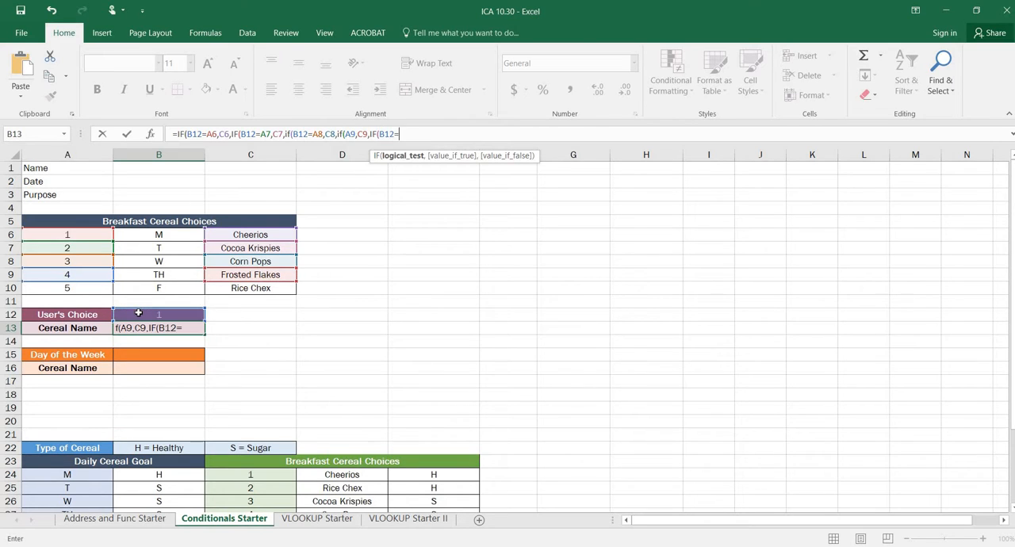
click(57, 289)
text(,)
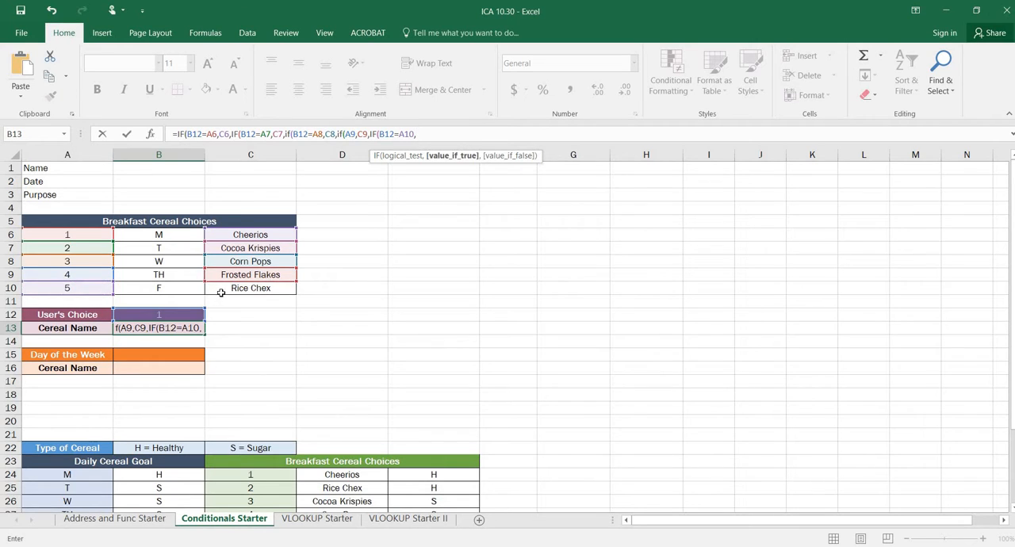
click(220, 290)
text())))
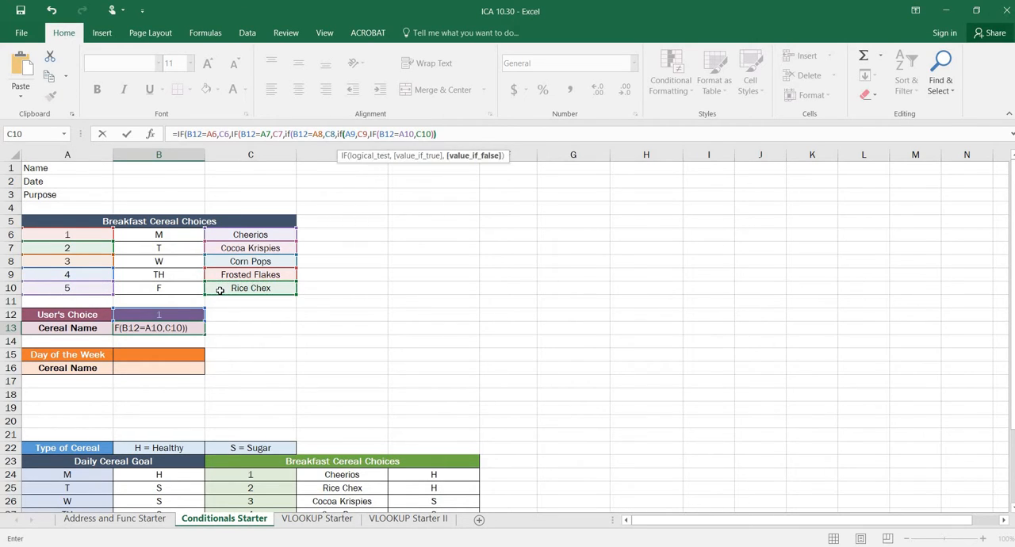
text()))
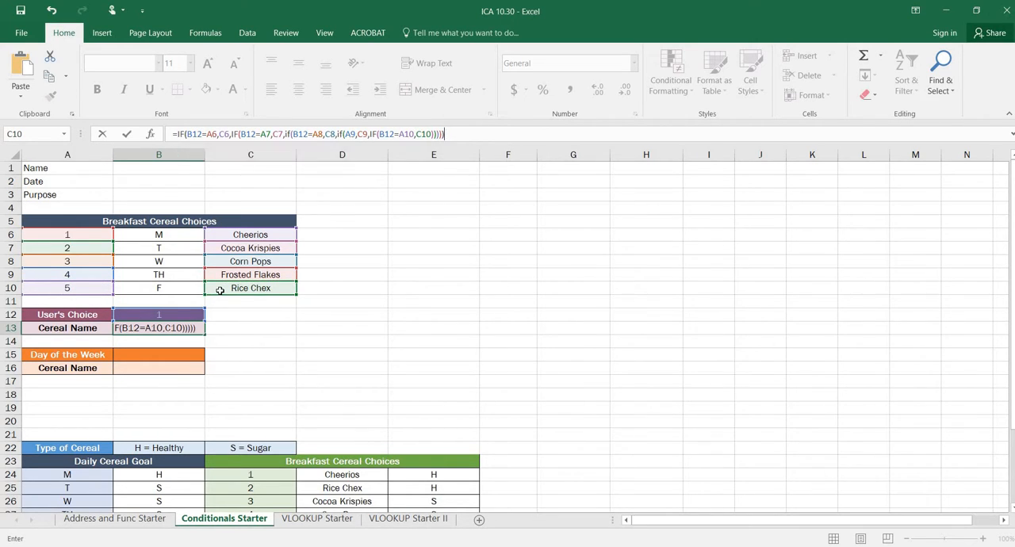
key(Return)
Test the cereal formula by setting the User's Choice in B12 to 5 and then to 4
click(182, 314)
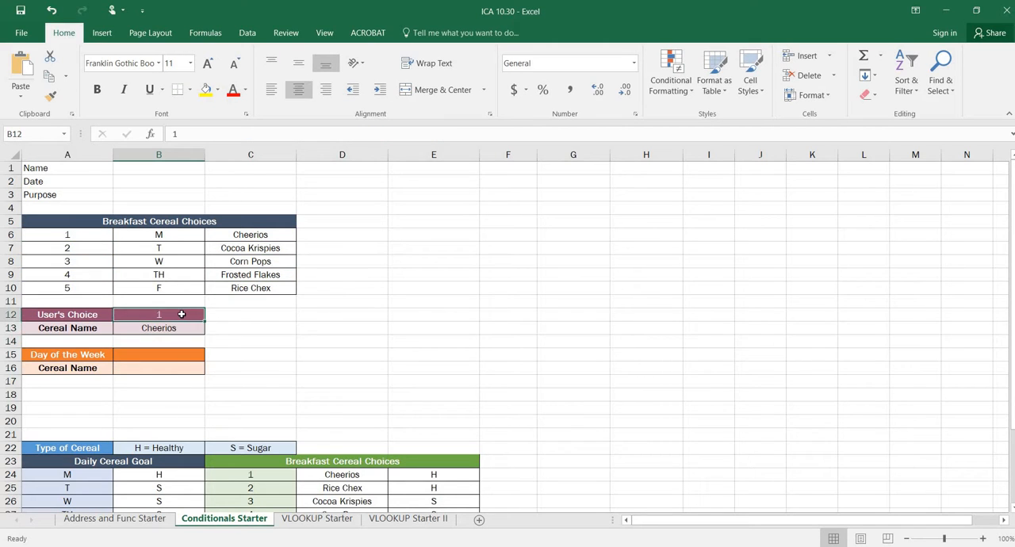
text(5)
key(Return)
click(181, 314)
text(4)
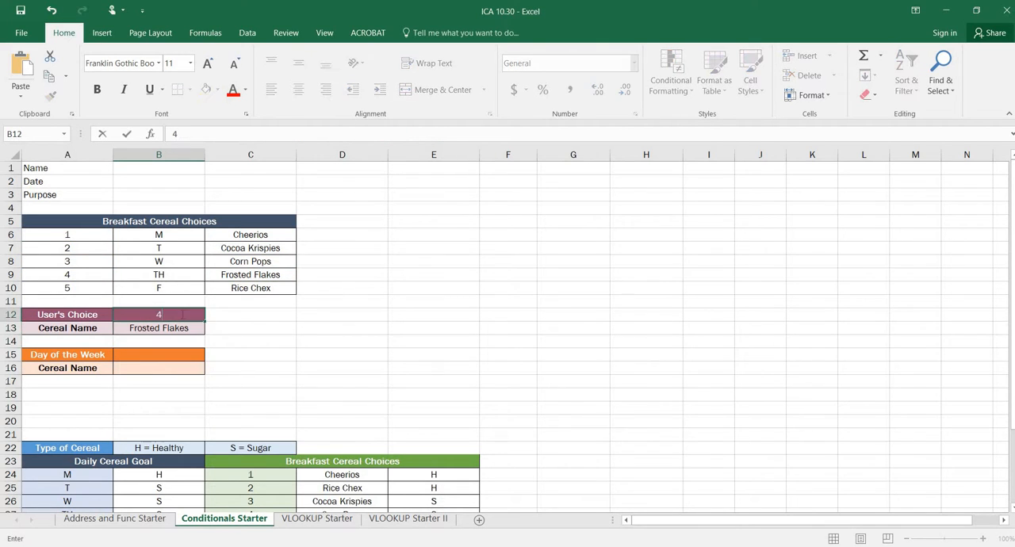
key(Return)
click(182, 314)
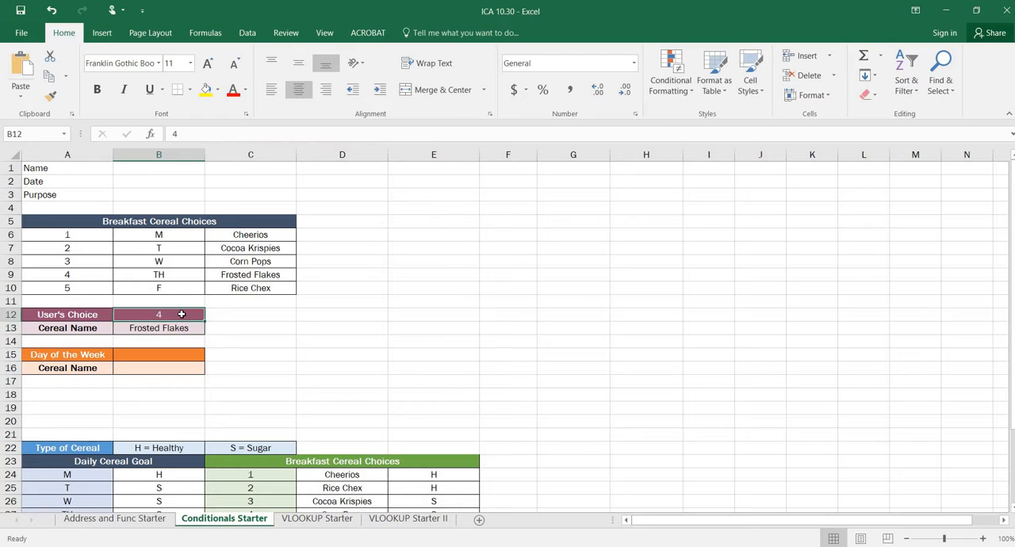
key(Return)
click(181, 314)
key(Return)
click(182, 314)
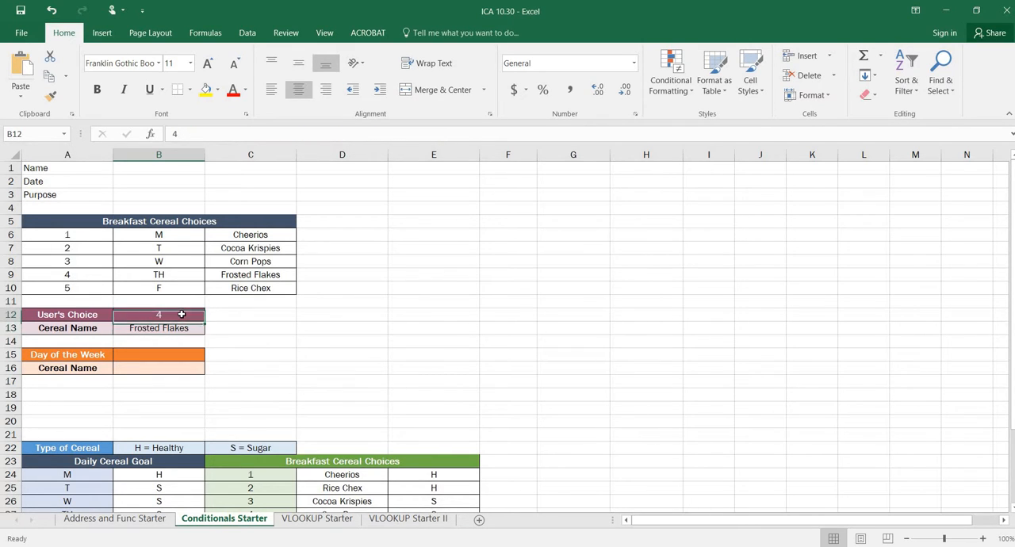
Test the cereal formula with an out-of-range User's Choice of 8 in B12
text(8)
key(Return)
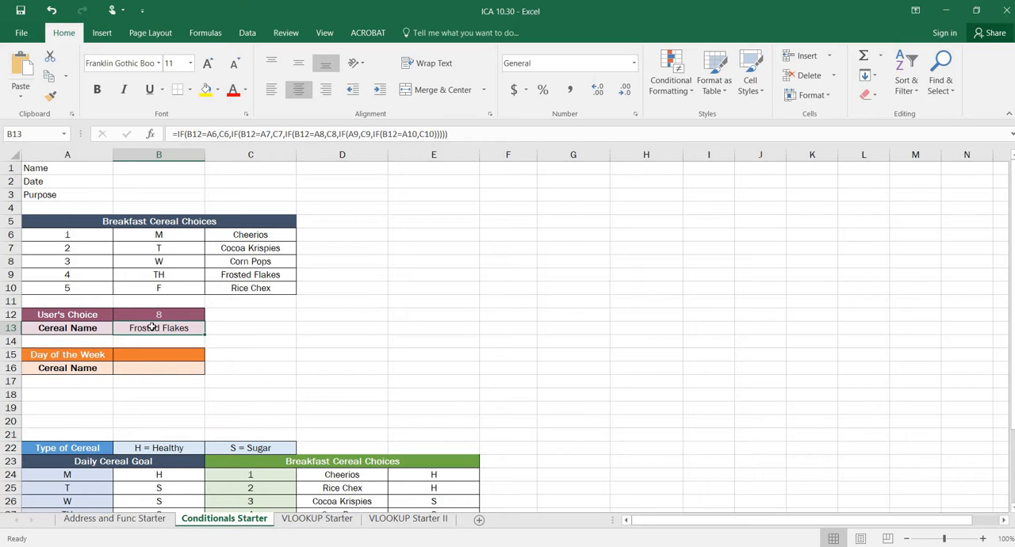
Copy B13's nested IF formula into the Day of the Week Cereal Name cell B16, pasting the formula only
key(ctrl+c)
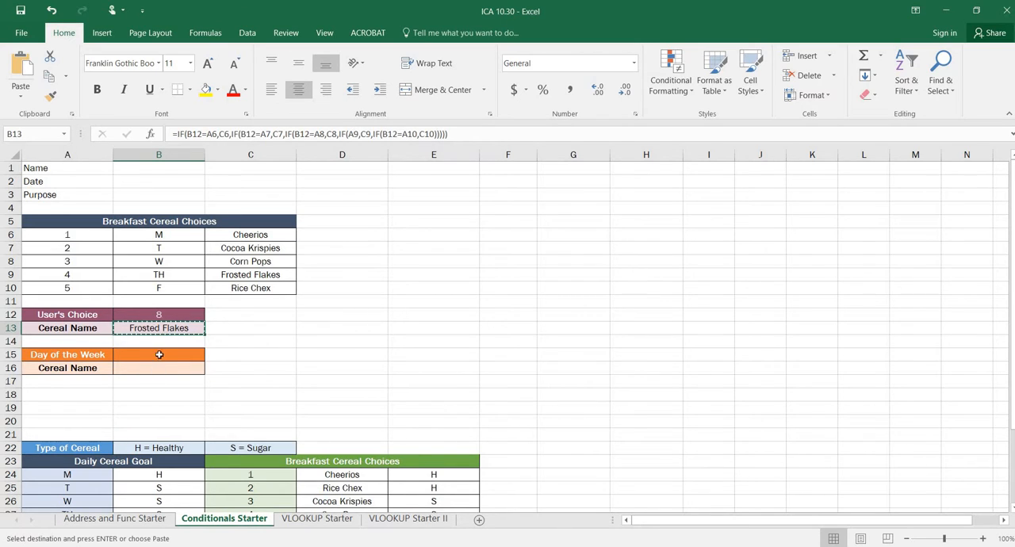
click(161, 371)
right_click(160, 370)
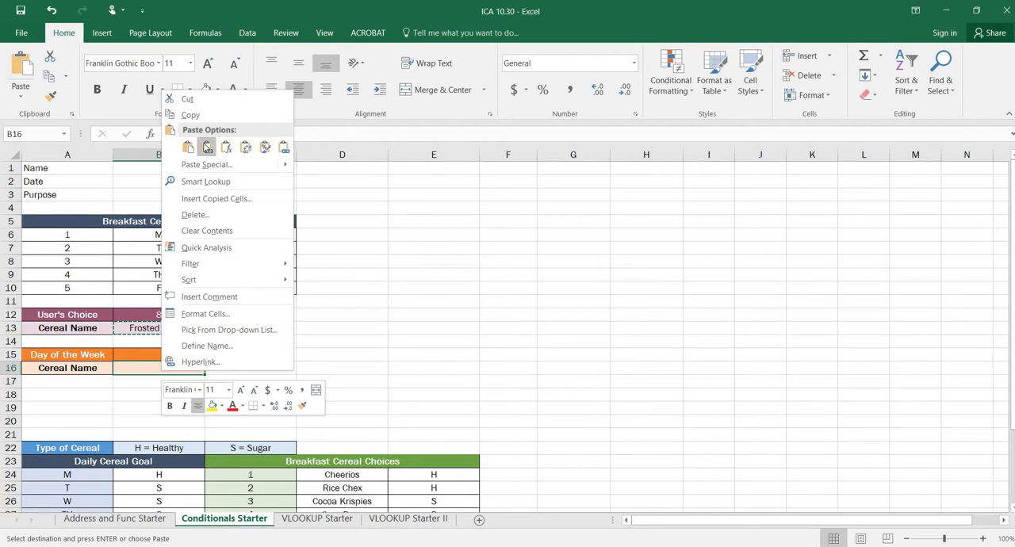
click(226, 148)
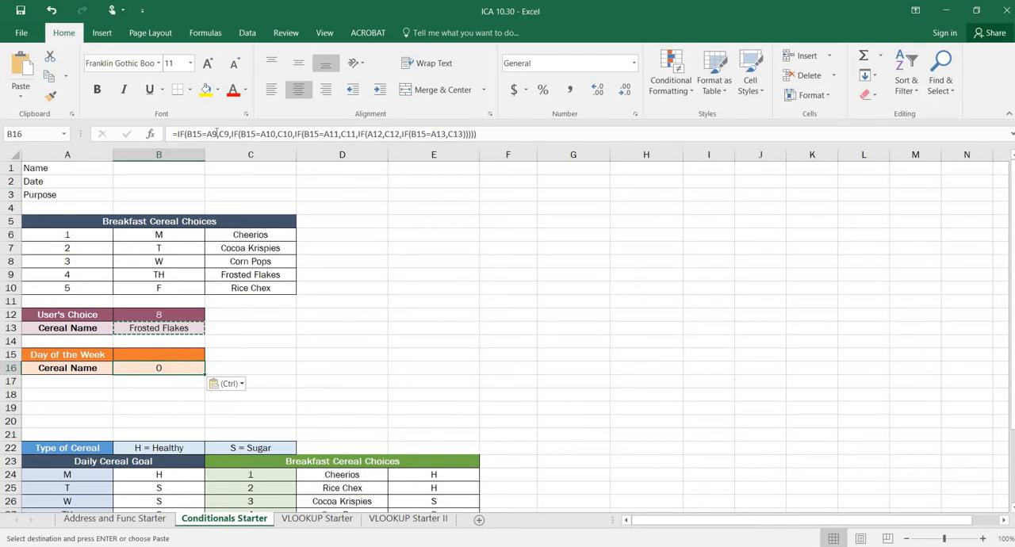
Re-point the five column A references in B16's logical tests to A6, A7, A8, A9 and A10
click(216, 134)
drag(105, 269, 105, 238)
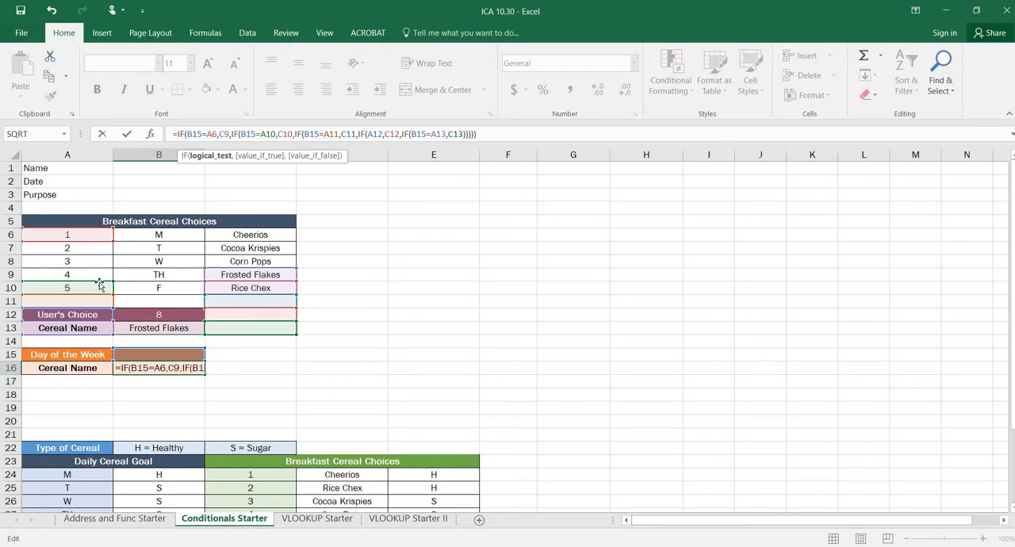
drag(99, 286, 93, 258)
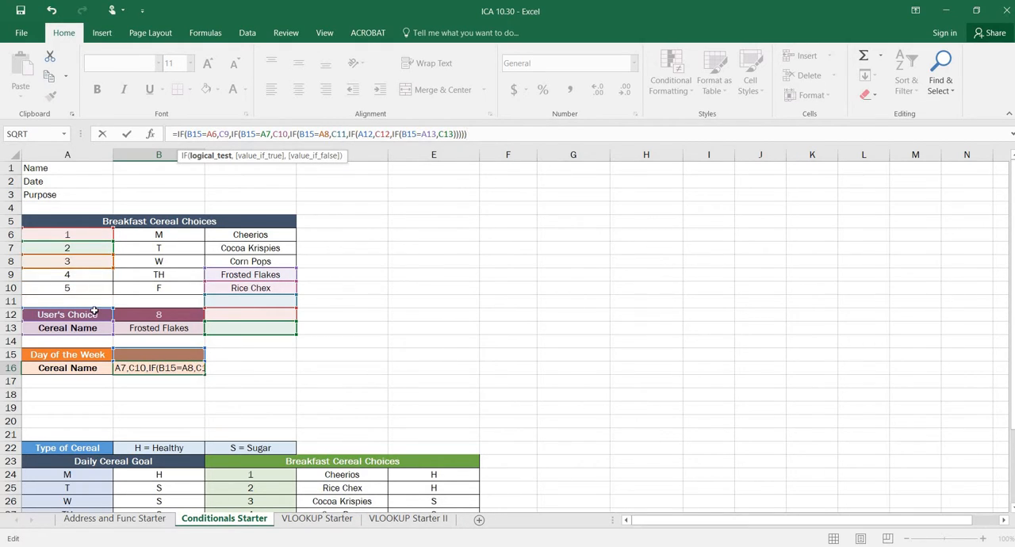
drag(93, 311, 92, 274)
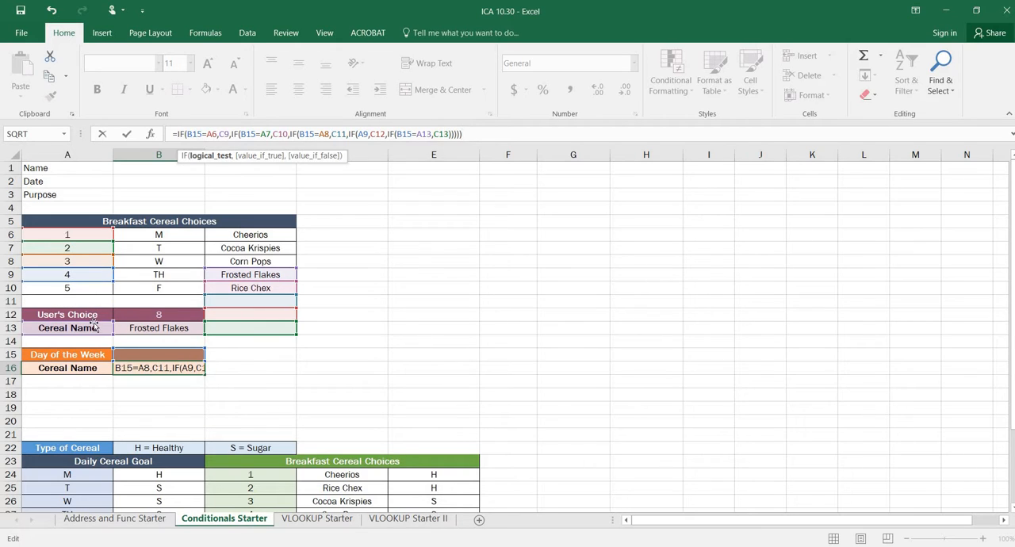
drag(94, 328, 103, 287)
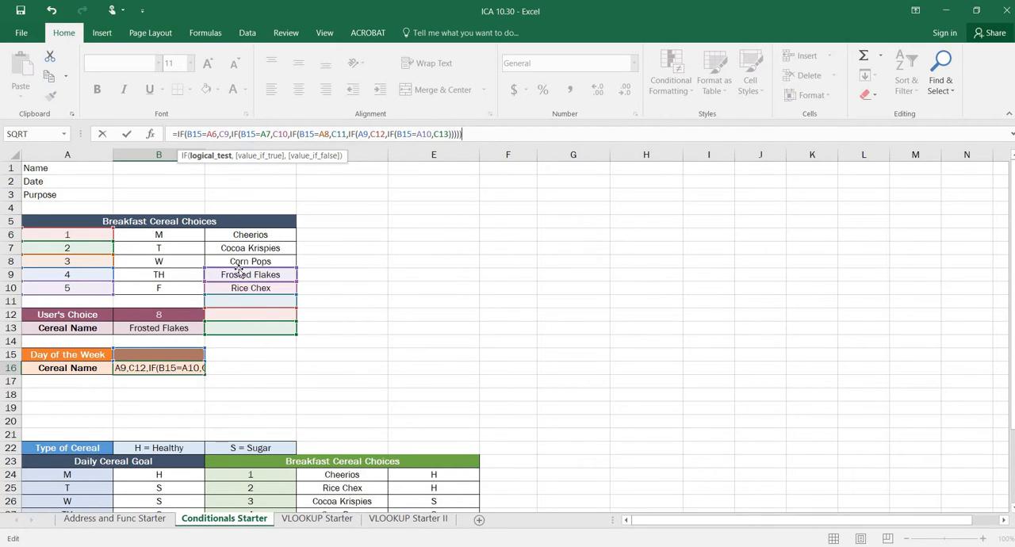
Re-point the true values in B16's nested IFs to the cereal names in C6 through C10
drag(238, 235, 238, 235)
drag(238, 286, 234, 246)
drag(233, 299, 231, 271)
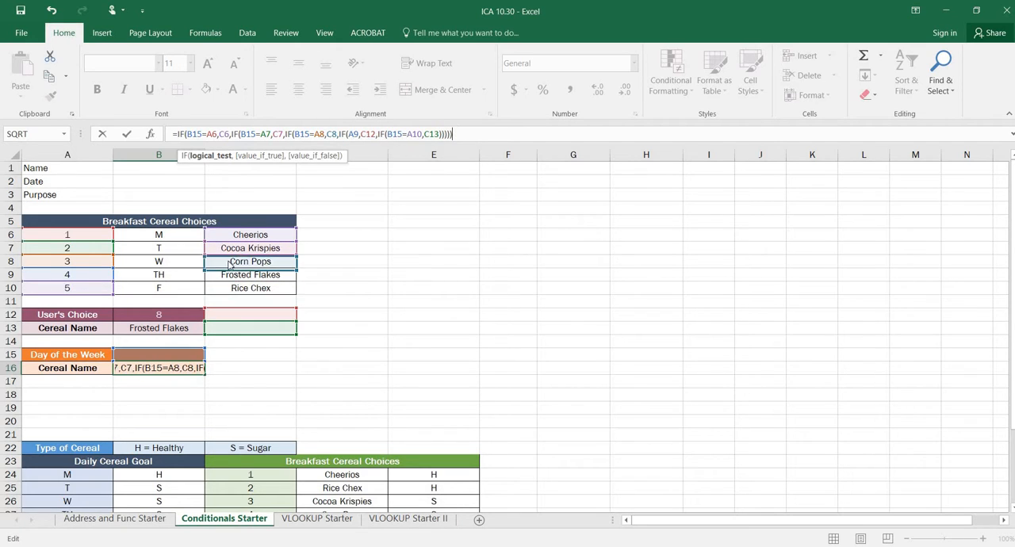
drag(229, 312, 230, 273)
drag(230, 326, 232, 292)
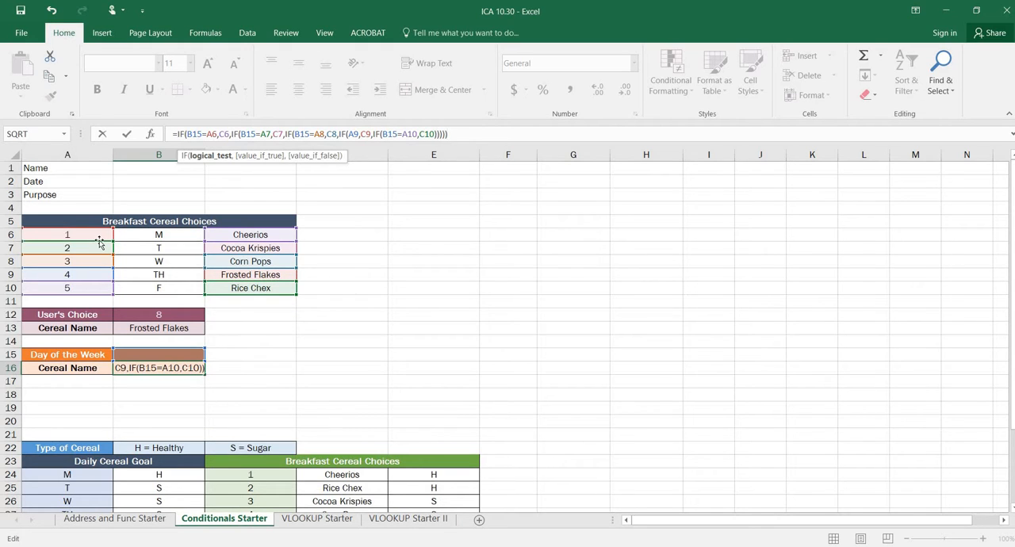
Move B16's logical-test references to the day codes in B6 through B10 and commit the formula
drag(100, 243, 136, 287)
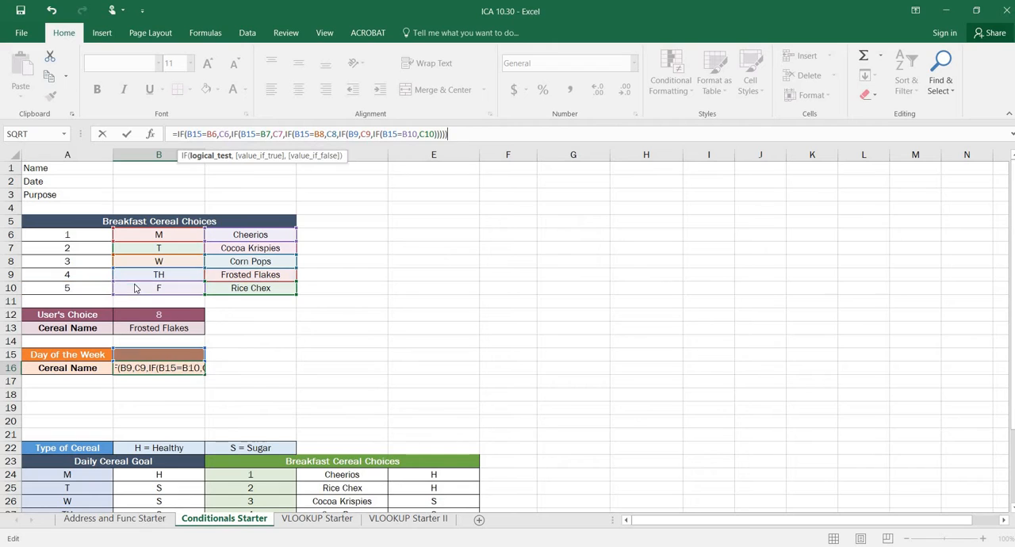
key(Return)
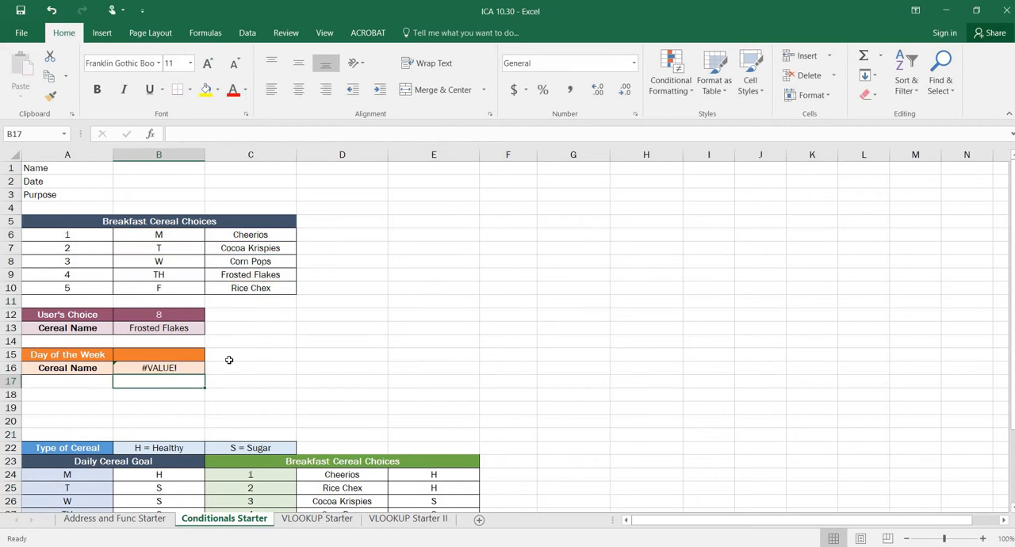
Test B16's formula by entering m, f, o and f again as the Day of the Week in B15
click(191, 355)
text(m)
key(Return)
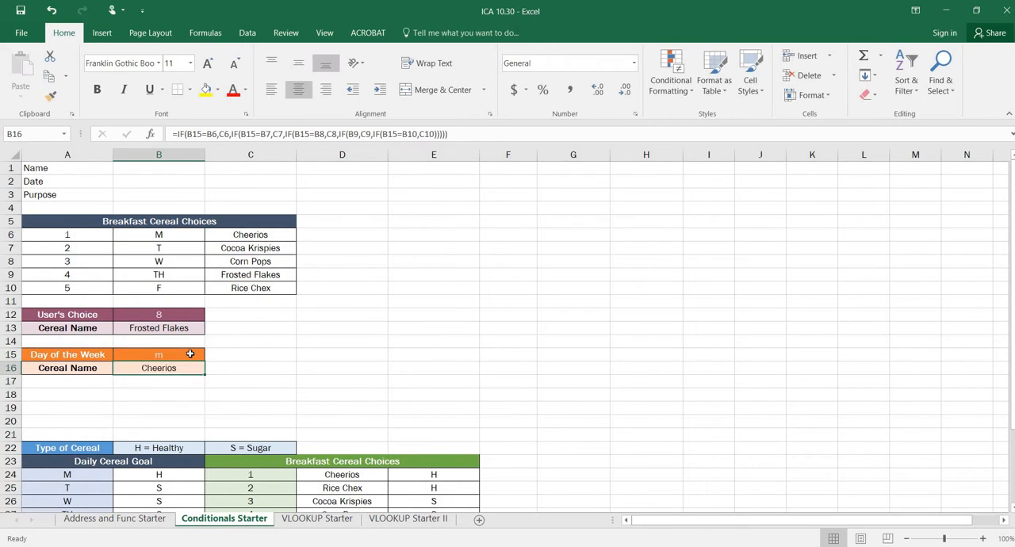
click(190, 354)
text(f)
key(Return)
click(190, 354)
text(o)
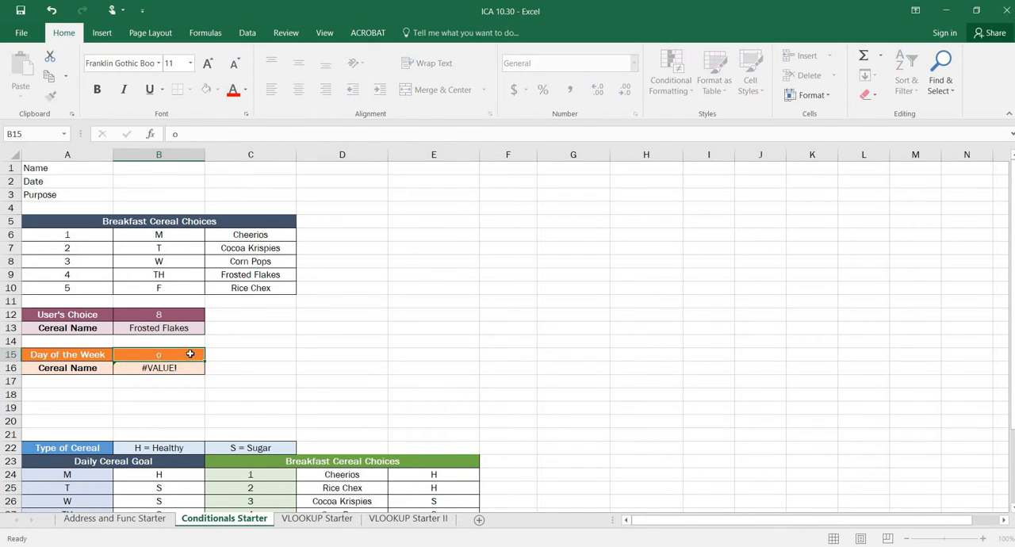
key(Return)
click(191, 355)
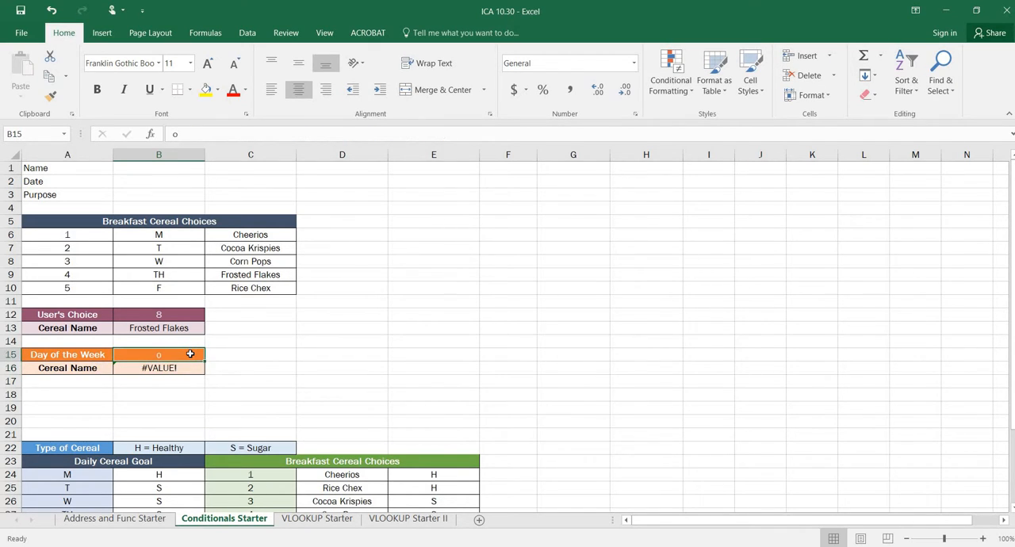
text(f)
key(Return)
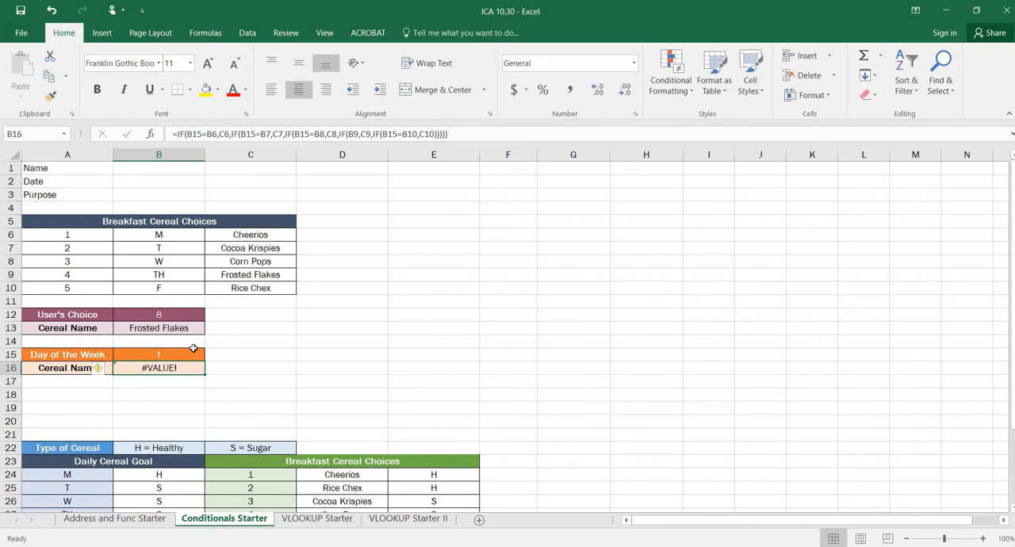
Examine B16's formula references and its error-checking options
click(305, 134)
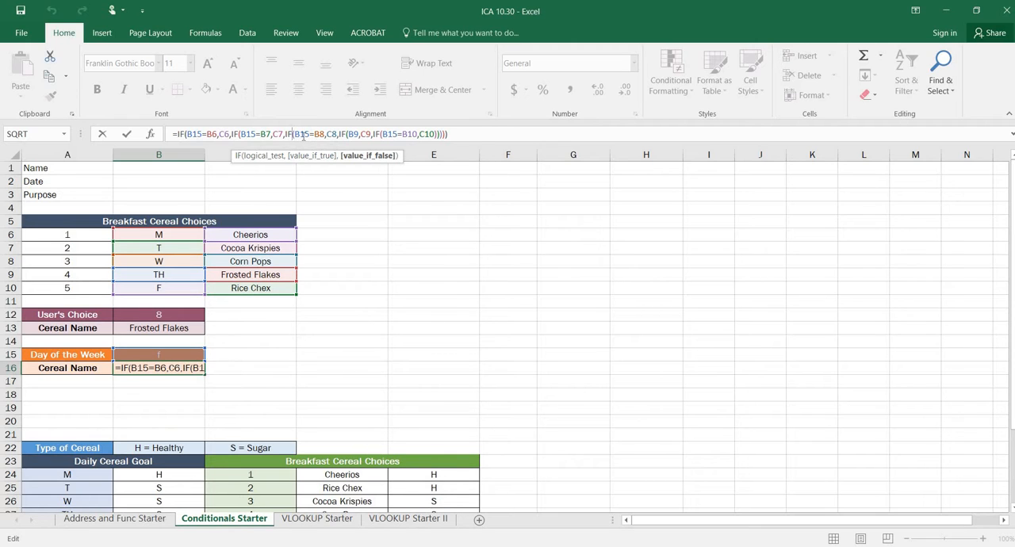
key(Return)
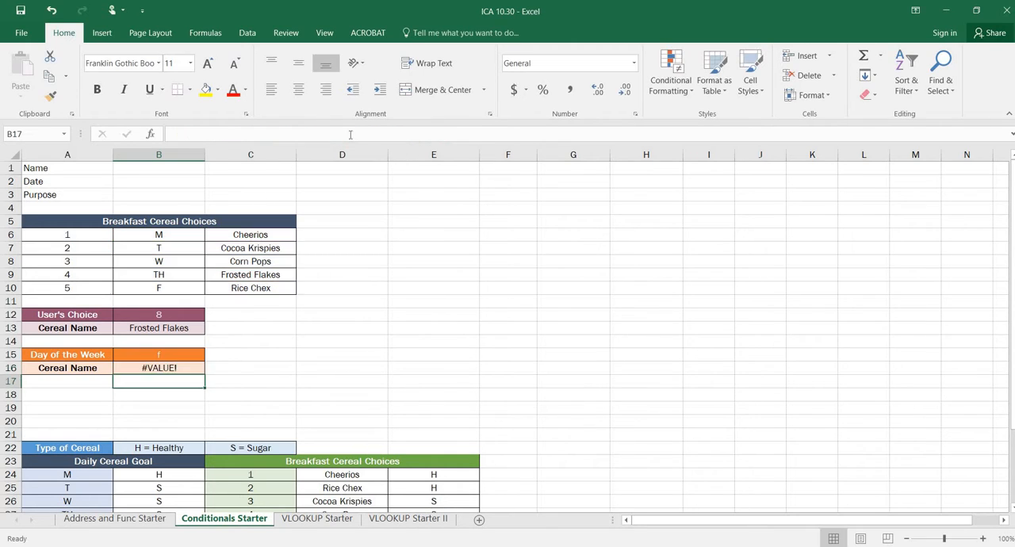
click(126, 367)
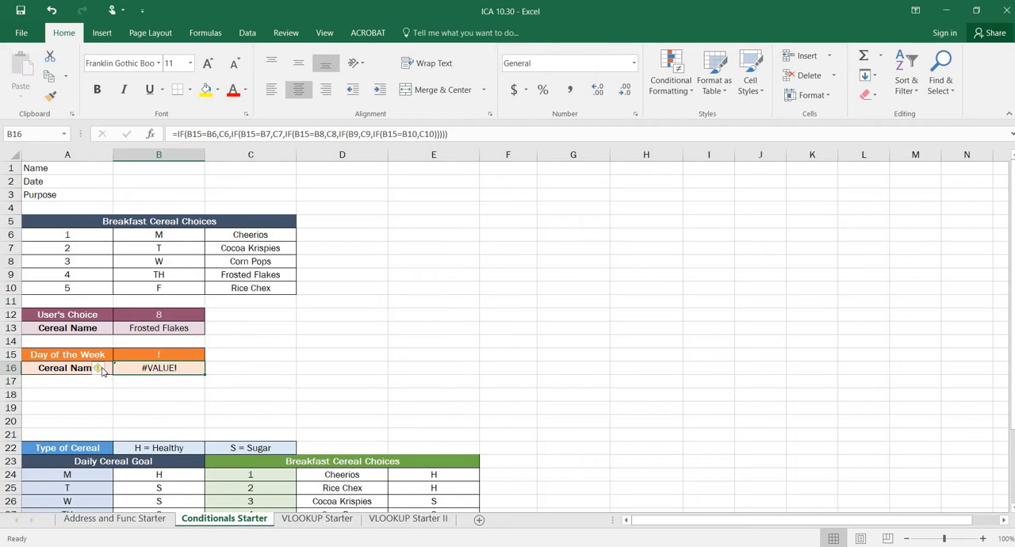
click(109, 370)
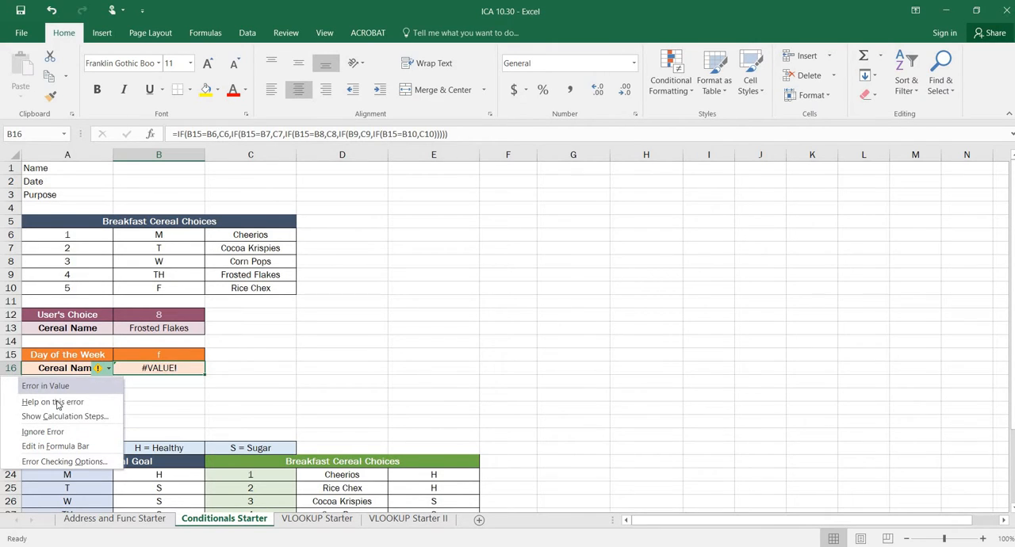
click(224, 419)
Retest the day formula by entering uppercase F, m and lowercase f in B15
click(156, 356)
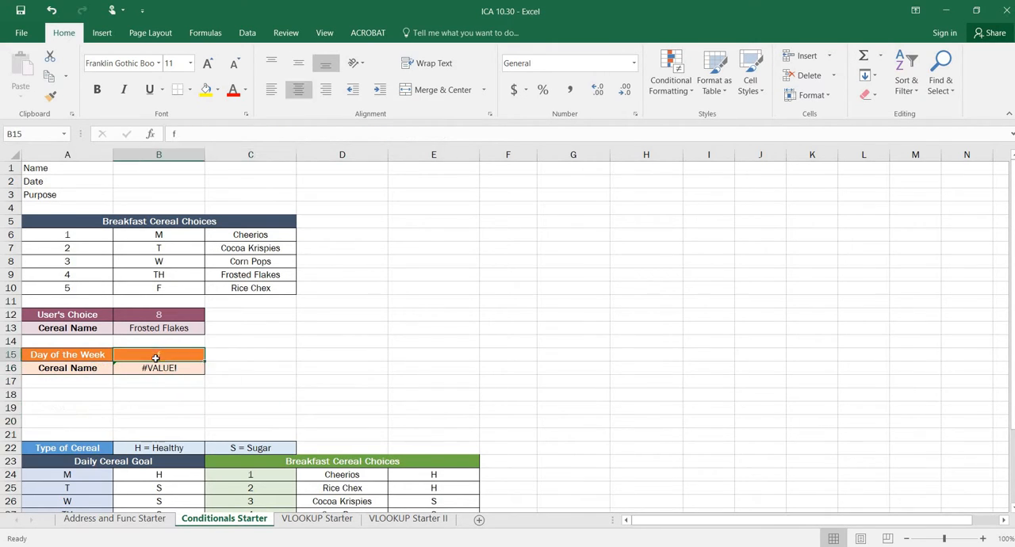
text(F)
key(Return)
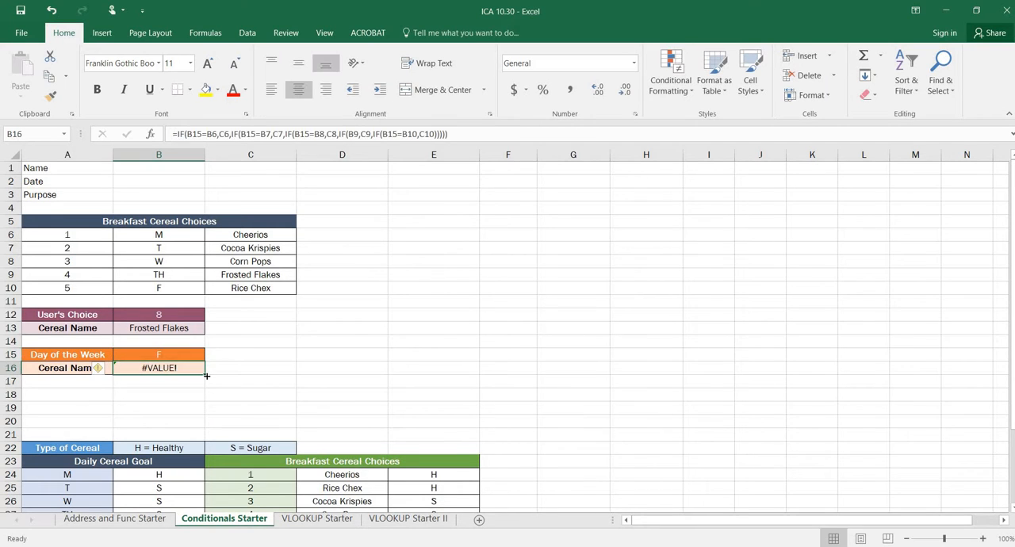
key(Up)
text(m)
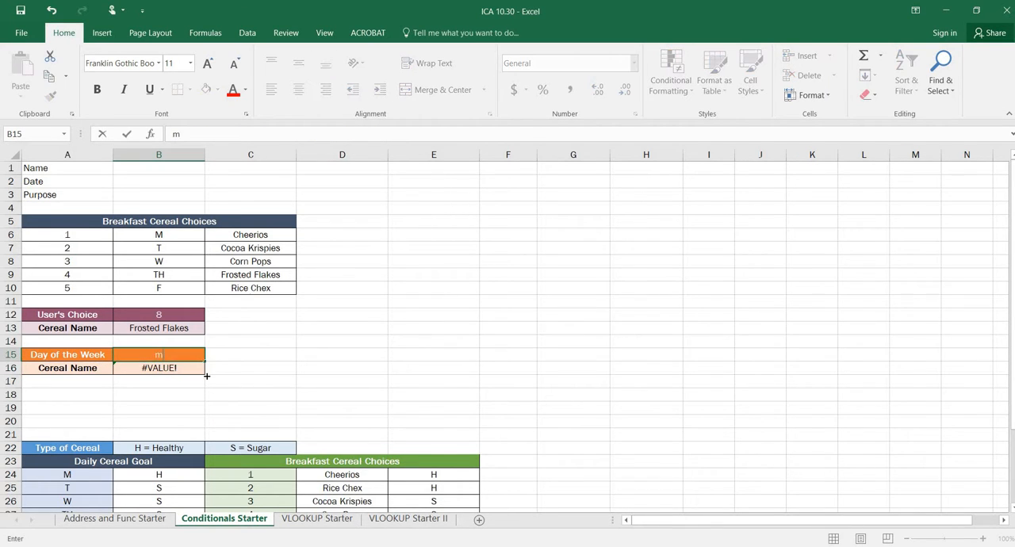
key(Return)
key(Up)
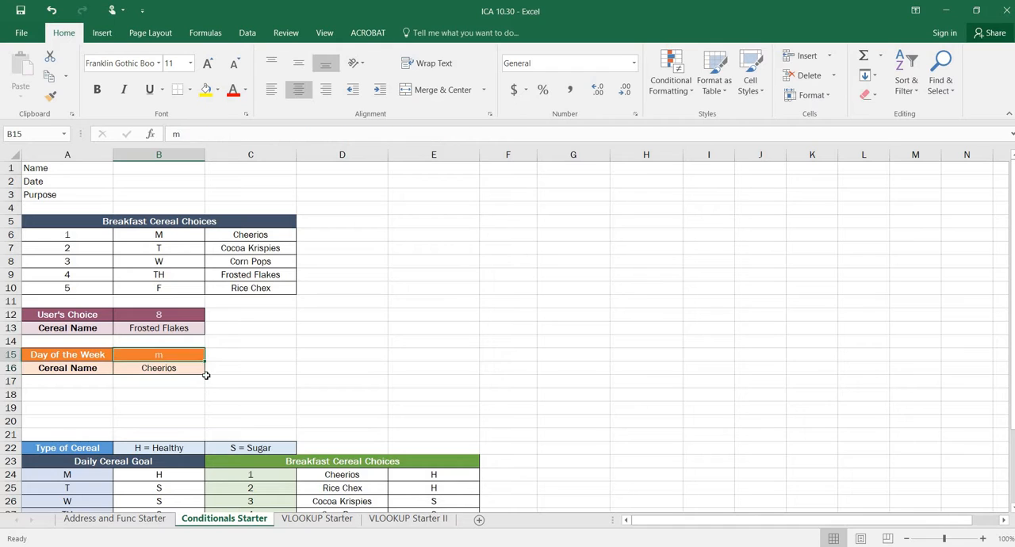
text(f)
key(Return)
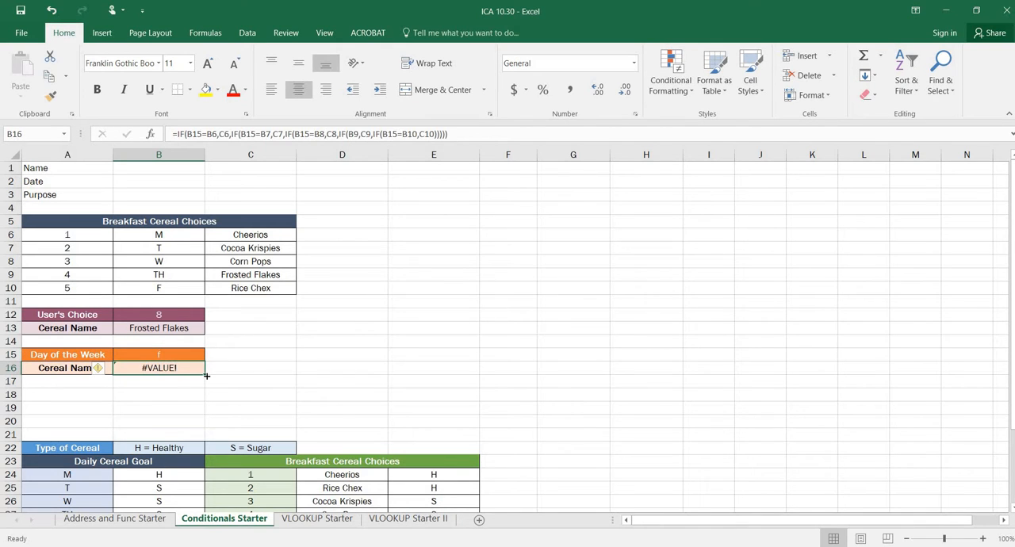
Add "Try Again" as the false value of the innermost IF in B16's formula
click(292, 133)
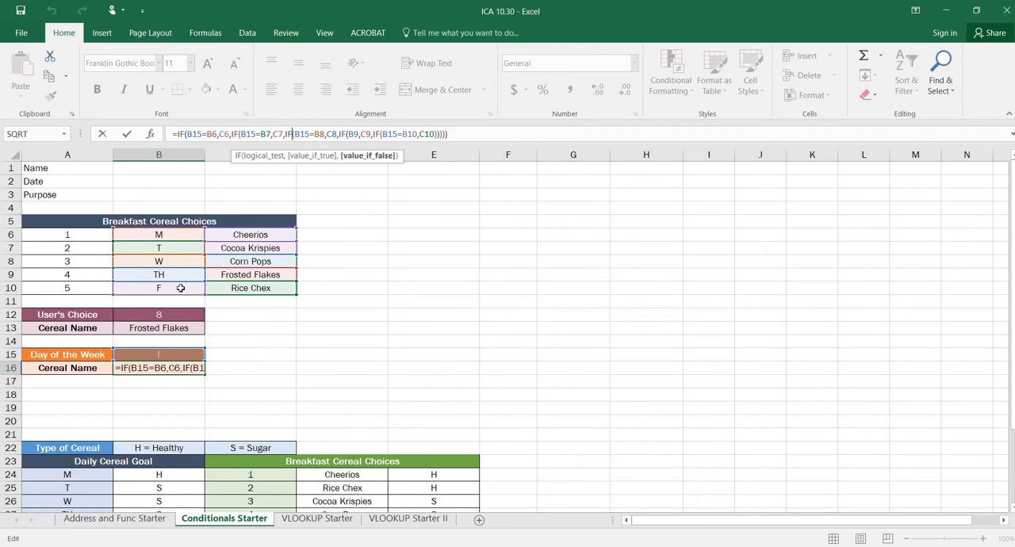
click(434, 134)
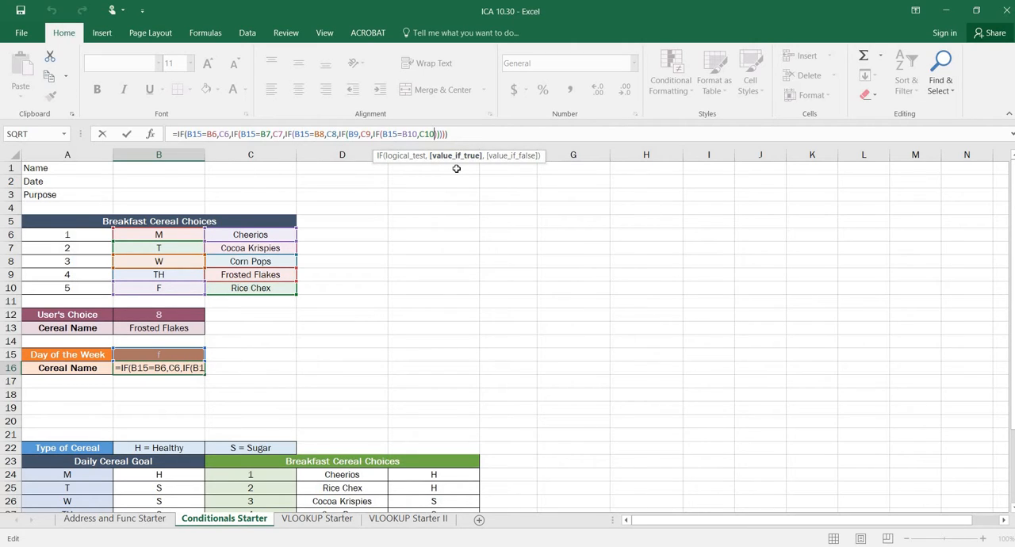
text(,")
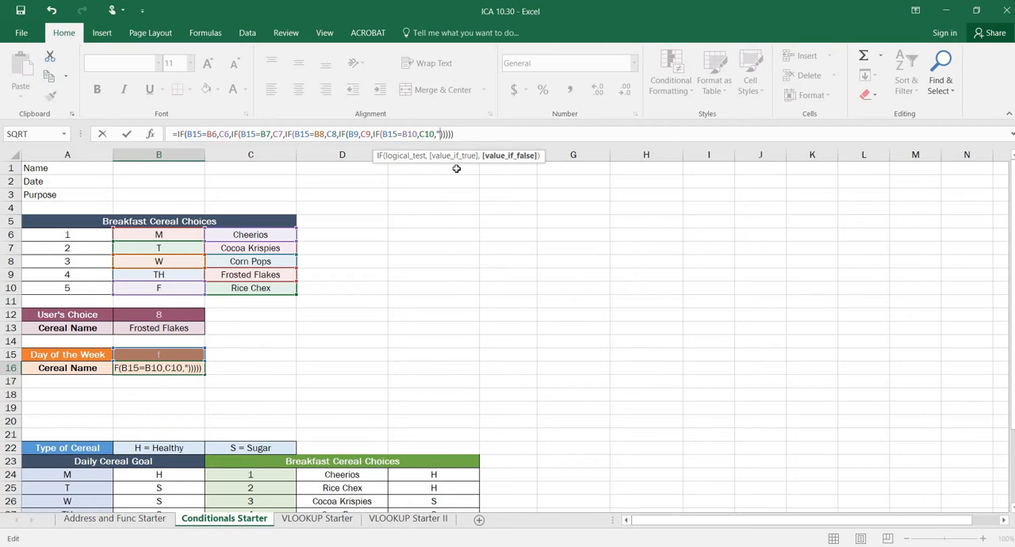
text(Try Again")
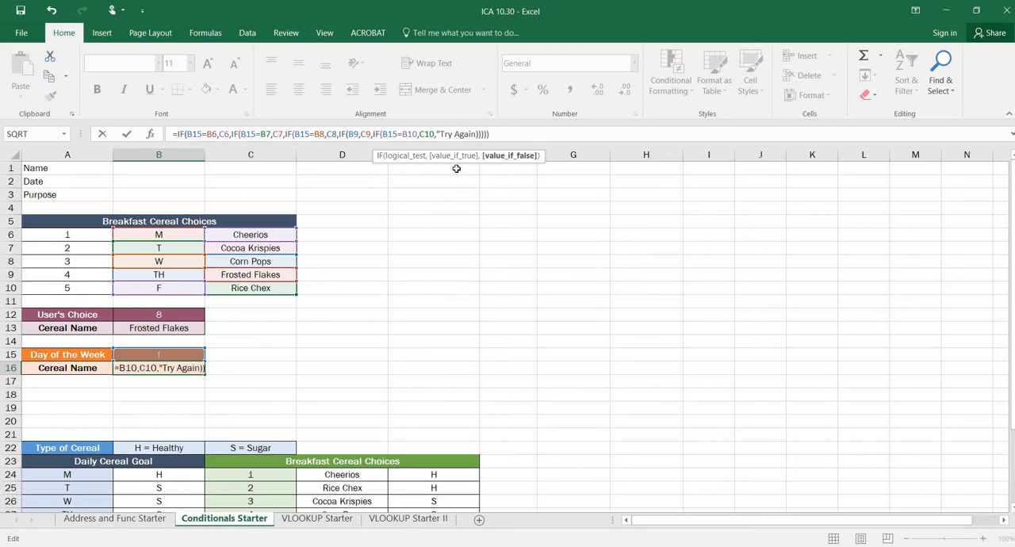
key(Return)
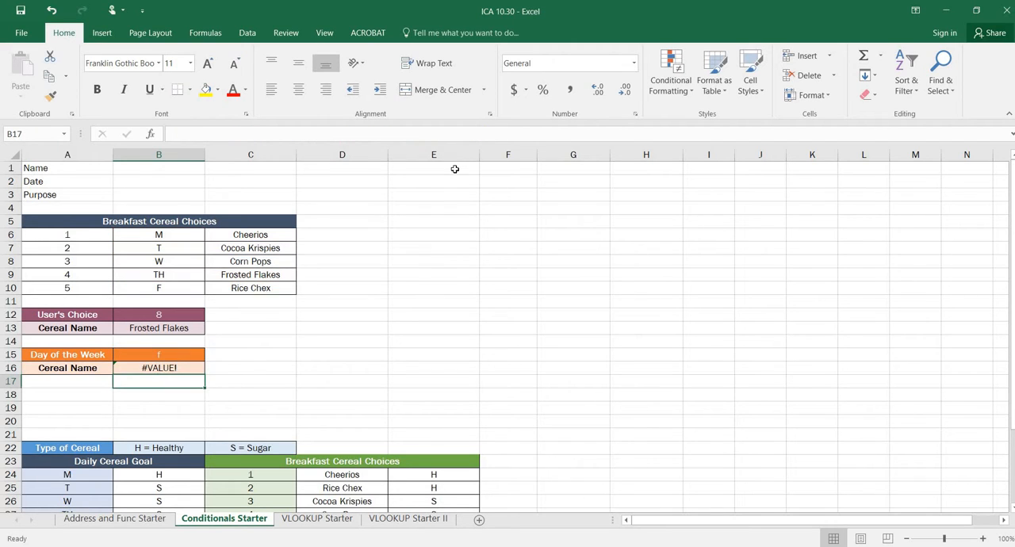
Review B16's formula and test it by entering t, w, th and f as the Day of the Week in B15
click(154, 367)
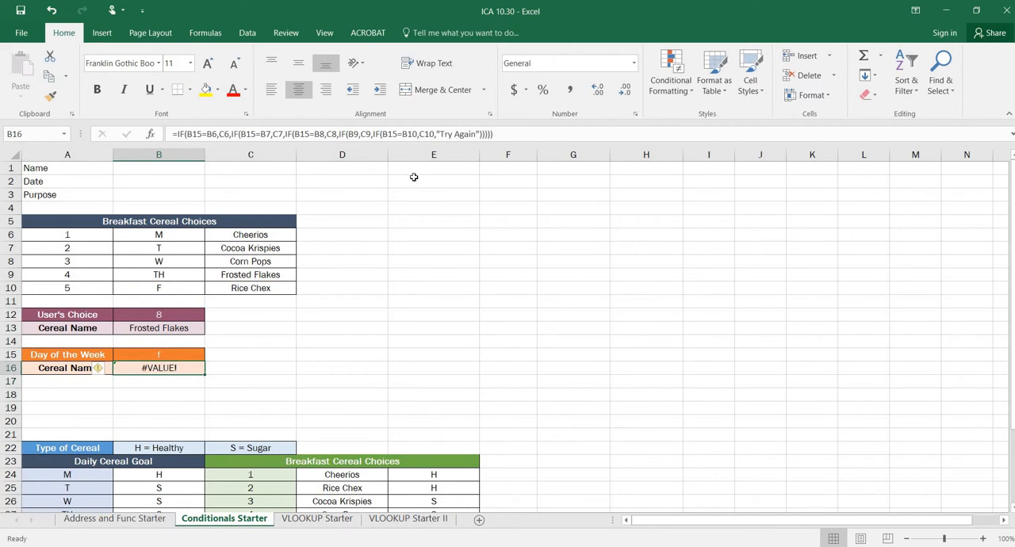
click(456, 133)
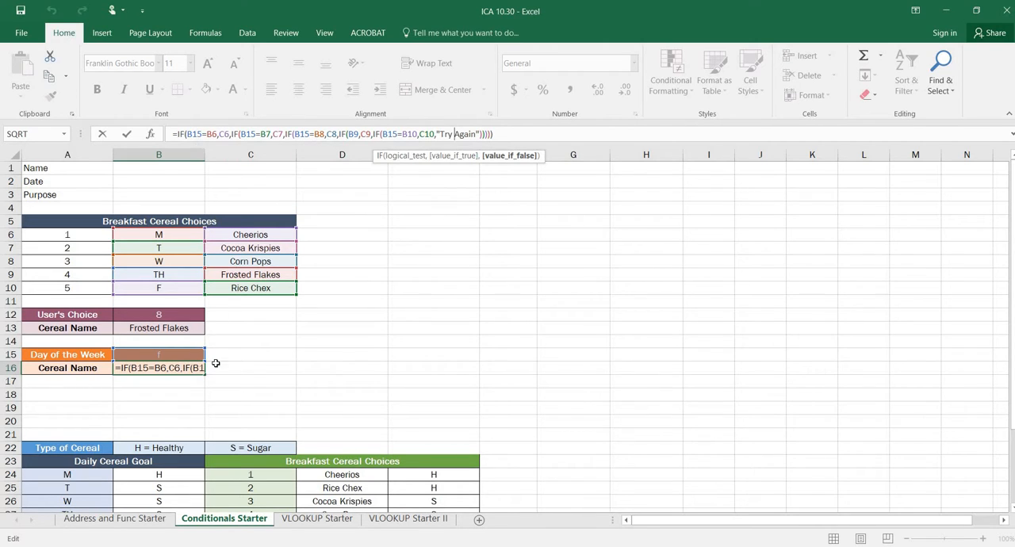
click(167, 354)
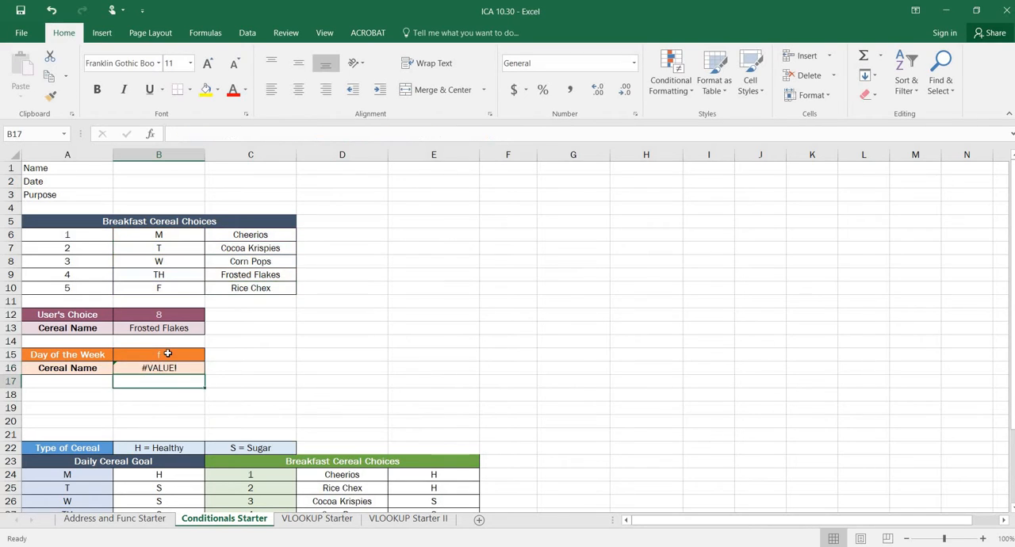
key(Return)
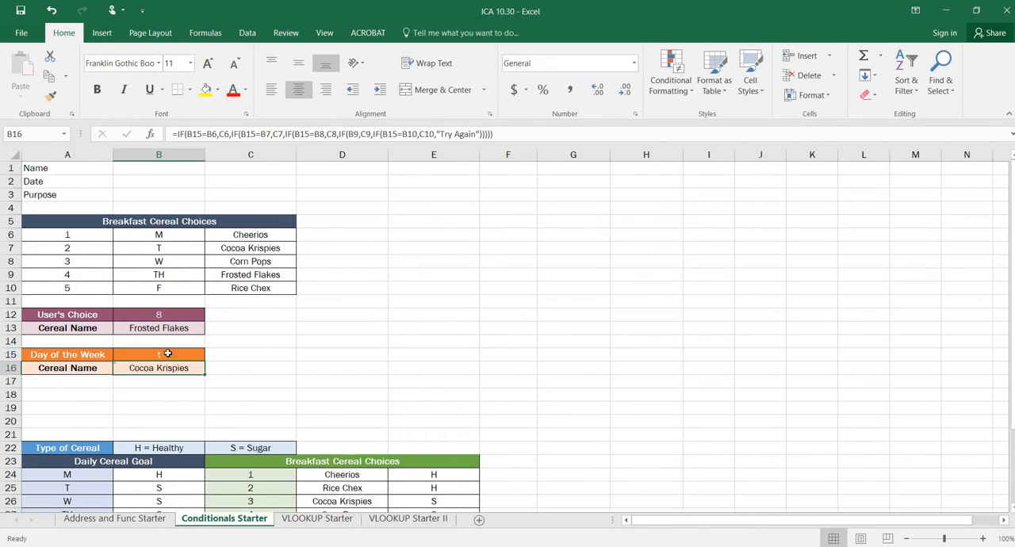
click(167, 354)
text(w)
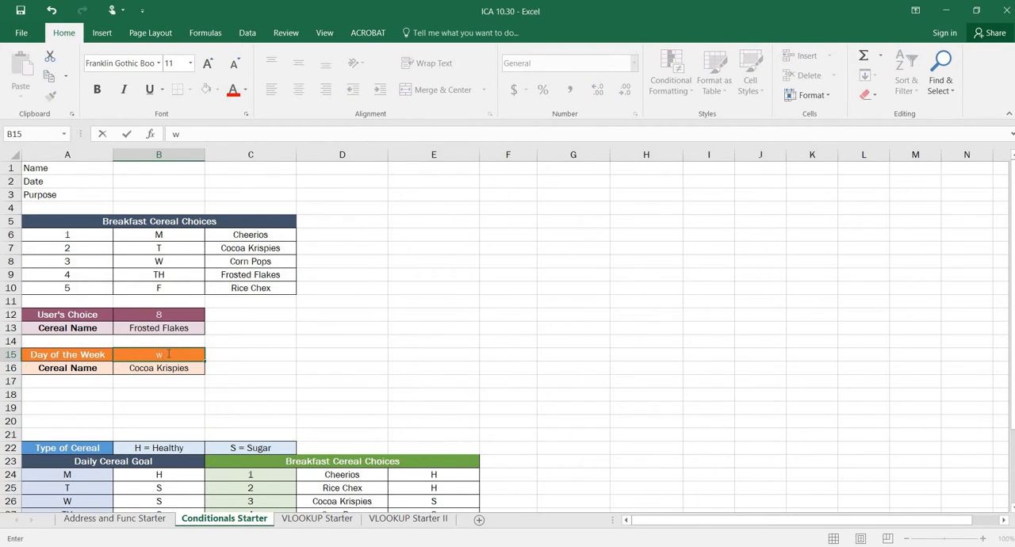
key(Return)
click(168, 354)
text(th)
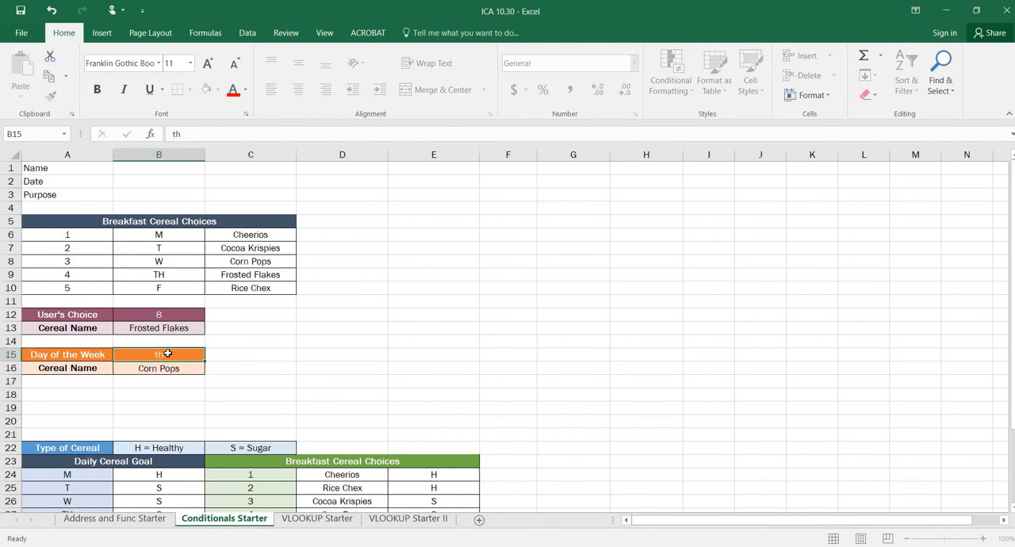
key(Return)
click(168, 353)
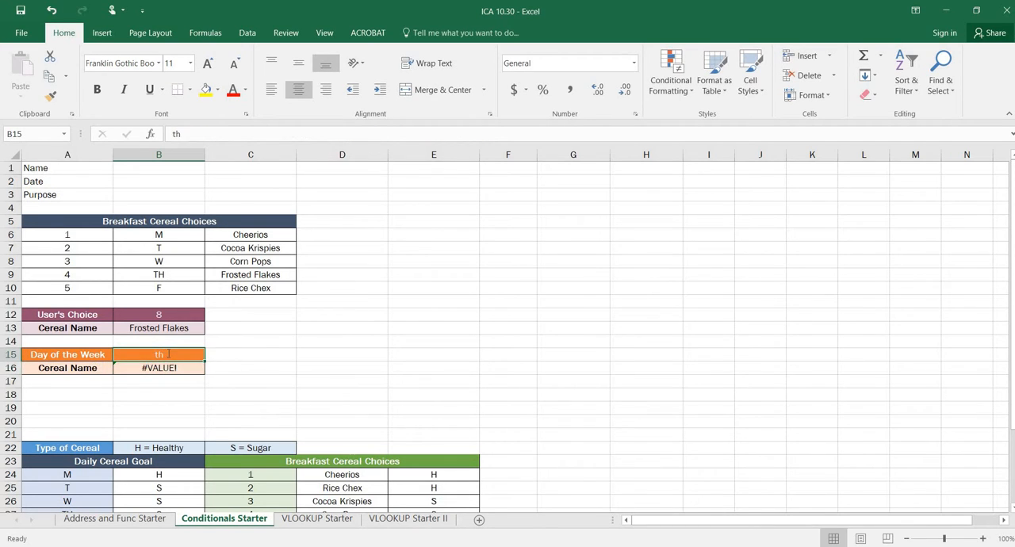
text(f)
key(Return)
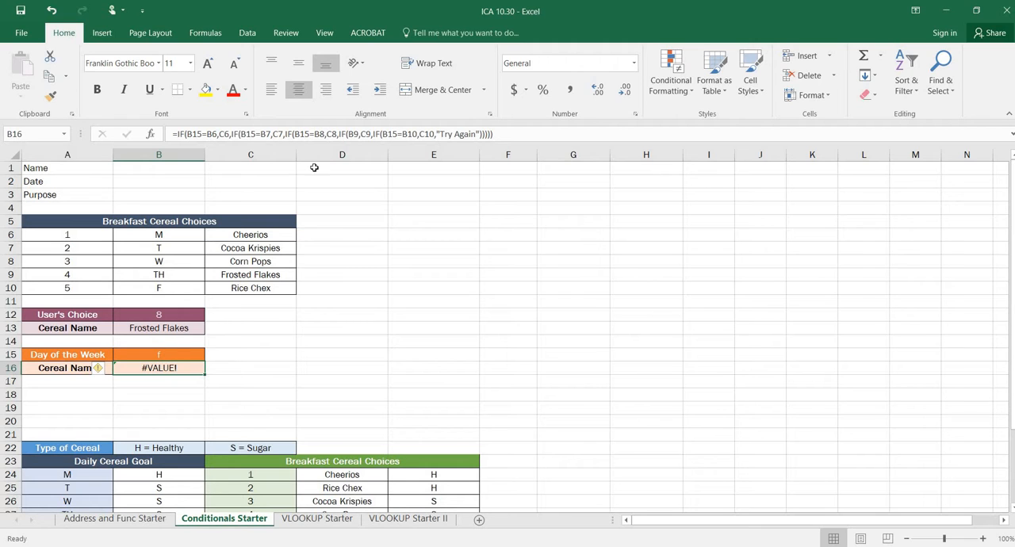
Correct the logical test of the fourth IF in B16's formula to B15=B9
click(325, 133)
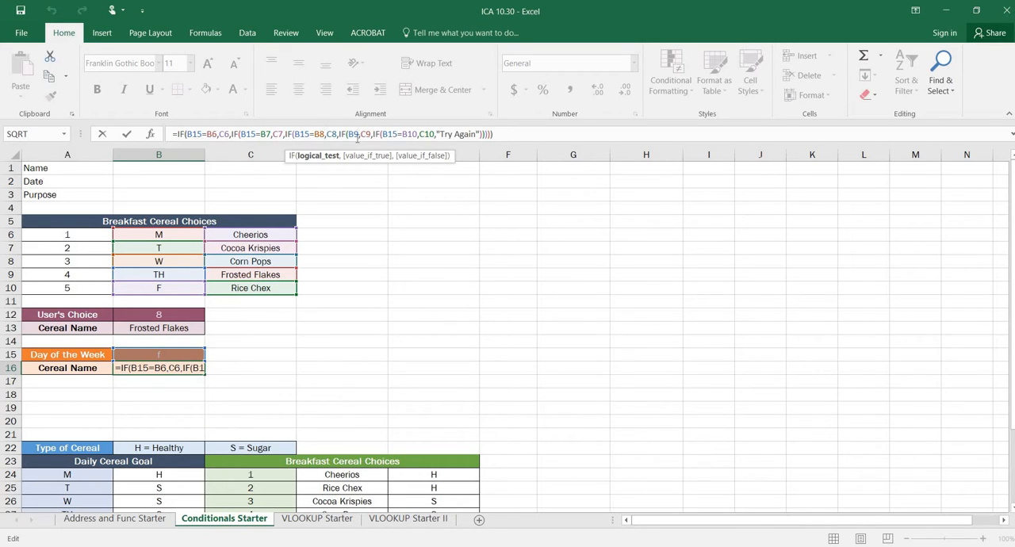
click(353, 134)
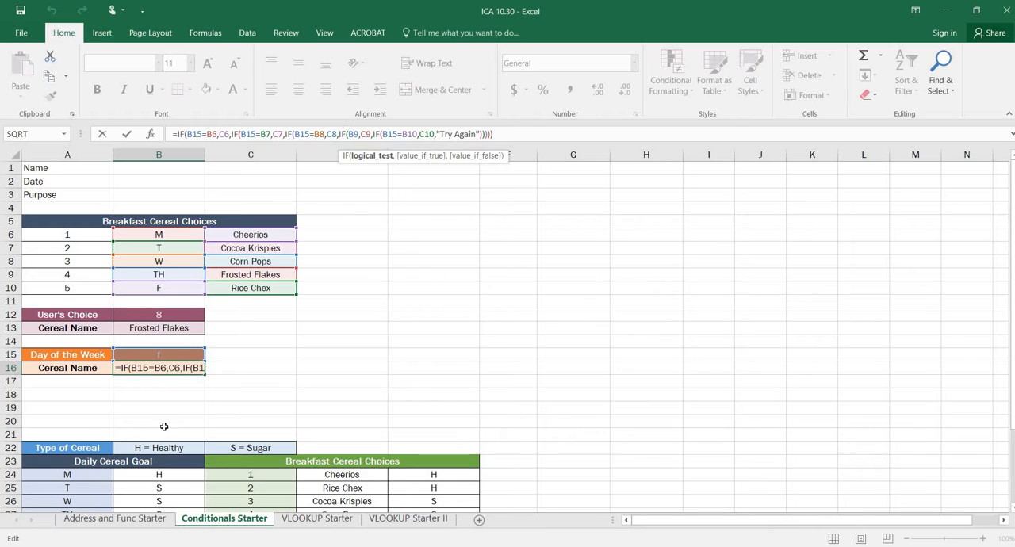
click(164, 355)
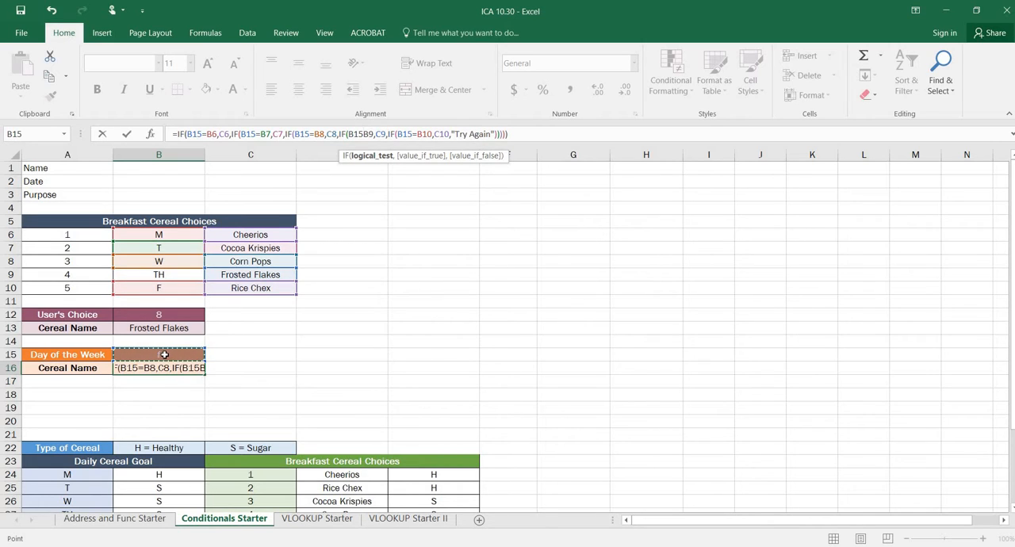
text(=)
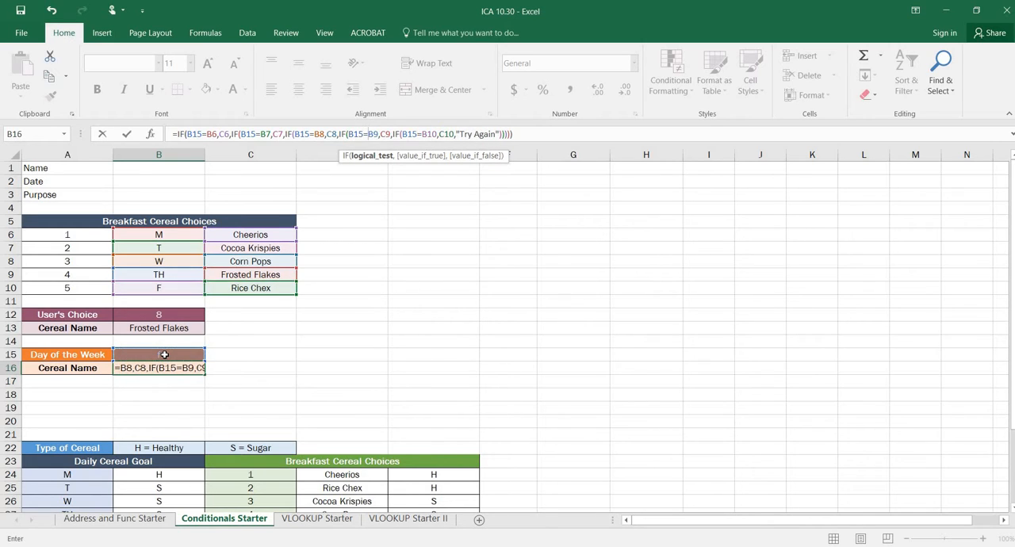
key(Return)
Retest B16's corrected formula by entering th as the Day of the Week in B15
click(172, 367)
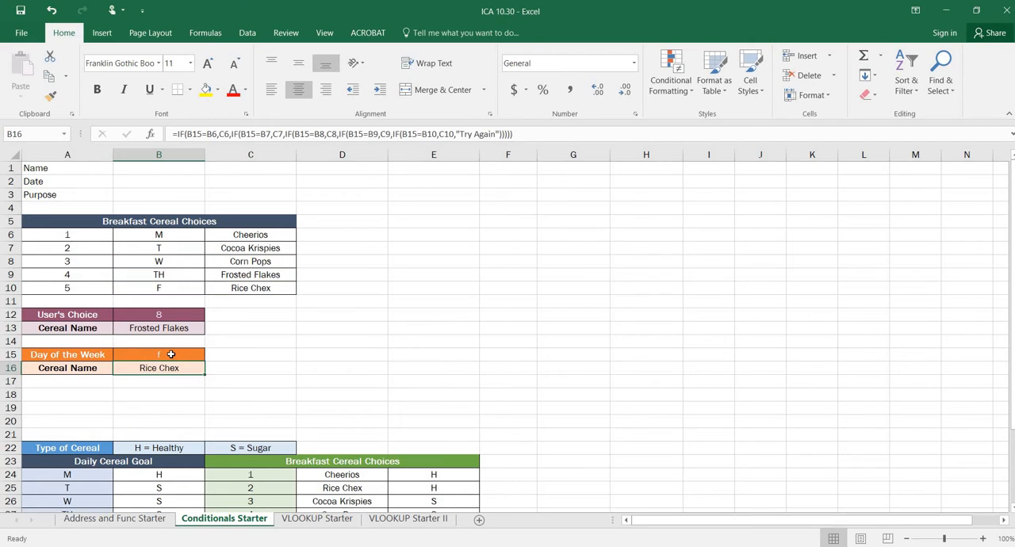
click(171, 354)
text(th)
key(Return)
Start an IF formula in the Type cell B31 that returns "H" when B30 equals A24
scroll(156, 254, down, 2)
scroll(171, 259, down, 4)
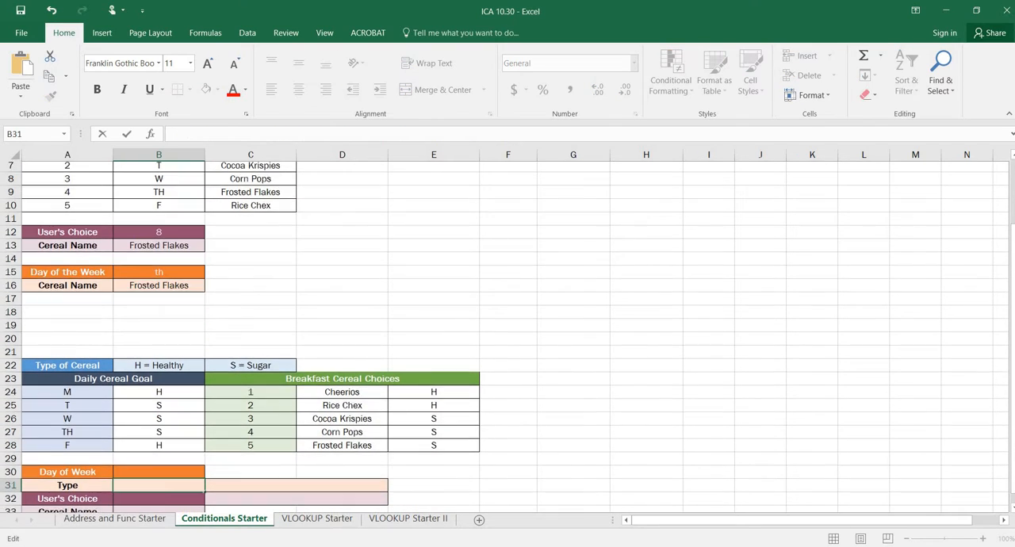
double_click(167, 328)
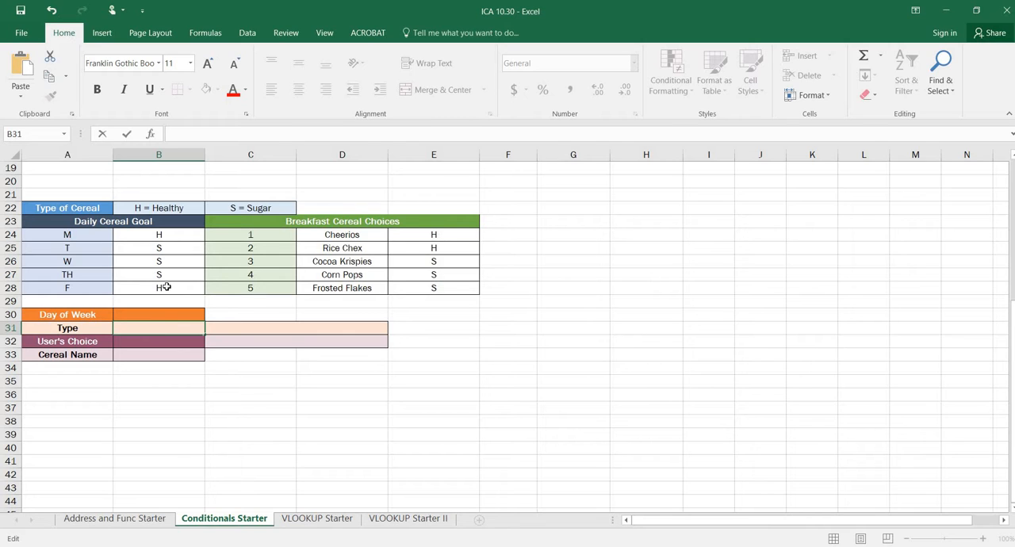
text(=if)
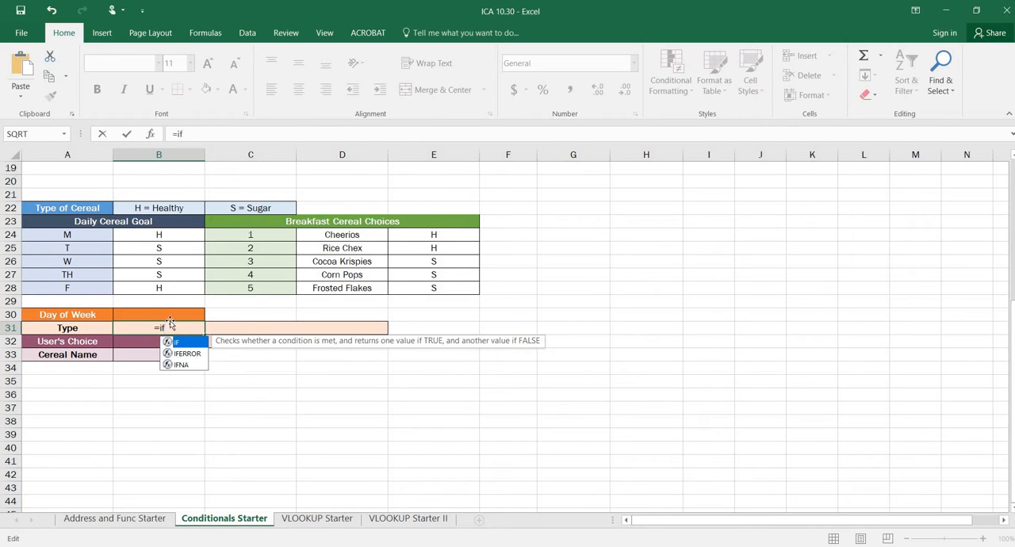
click(169, 316)
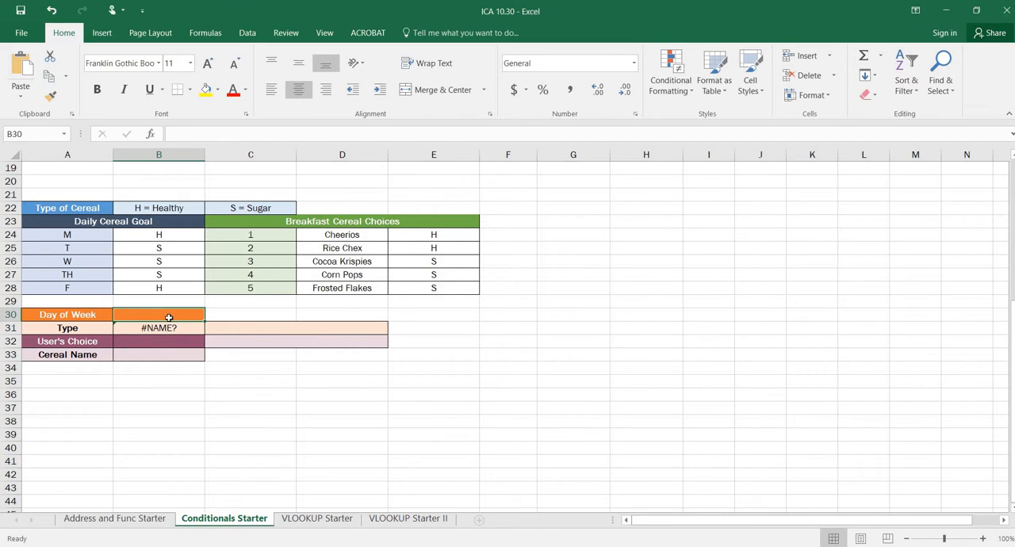
key(Down)
click(200, 133)
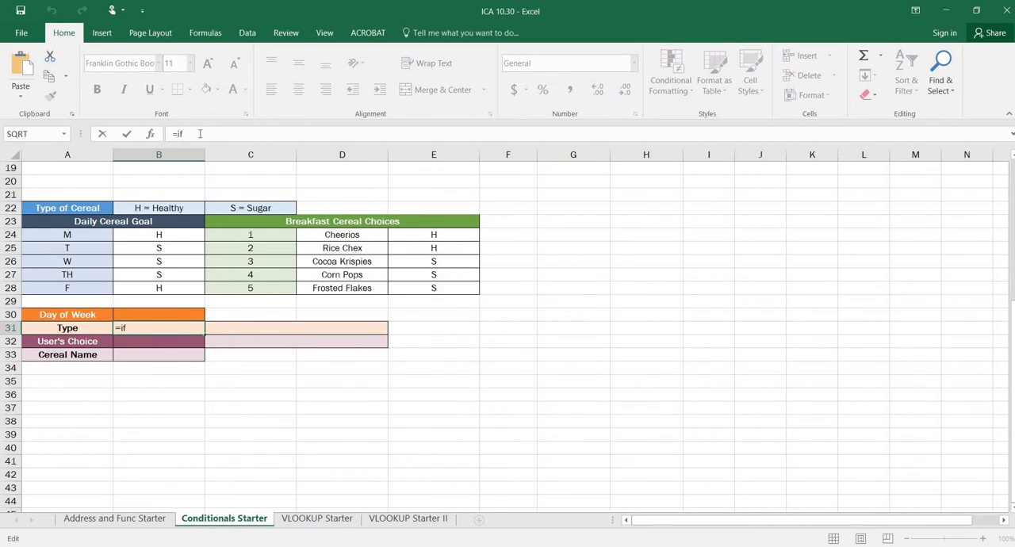
text(()
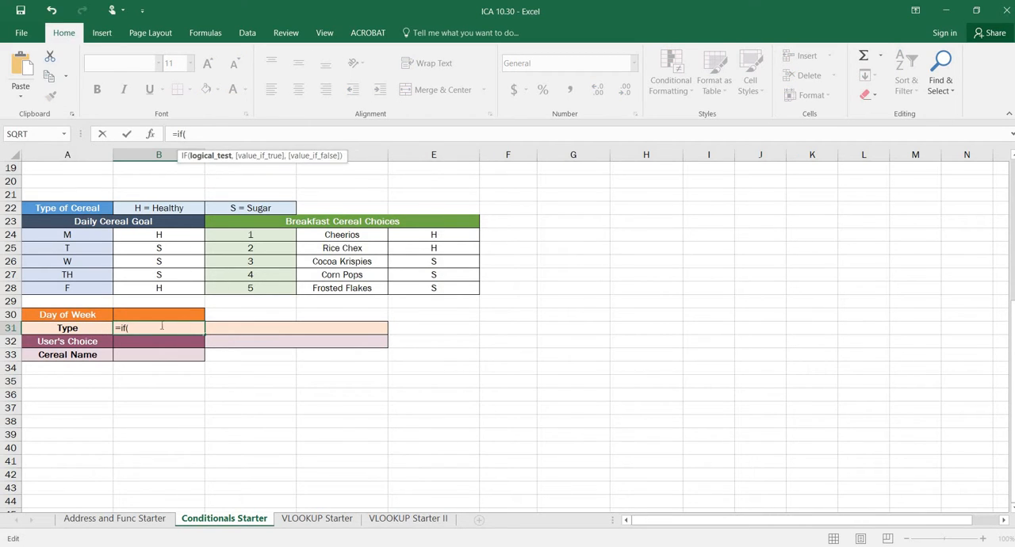
click(156, 317)
text(=)
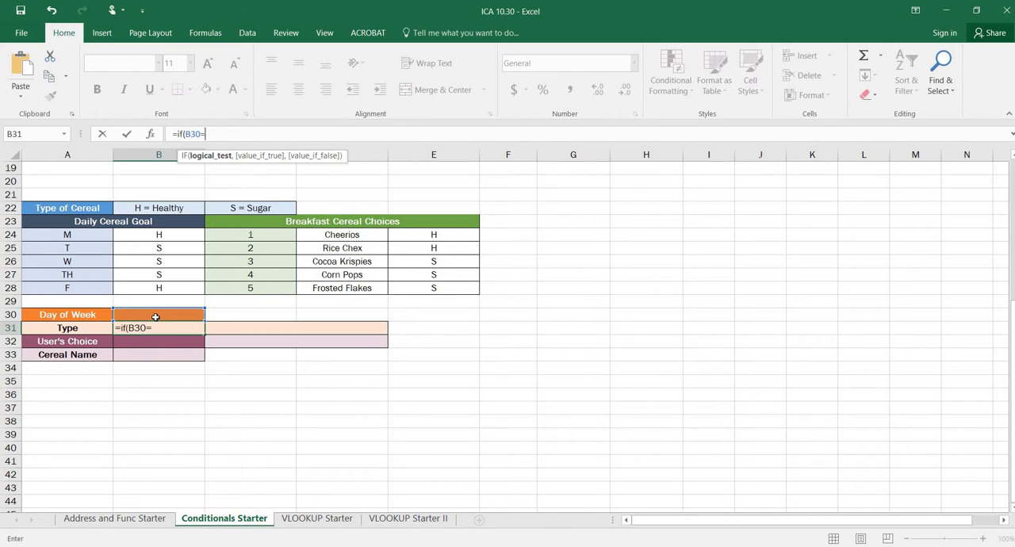
click(84, 232)
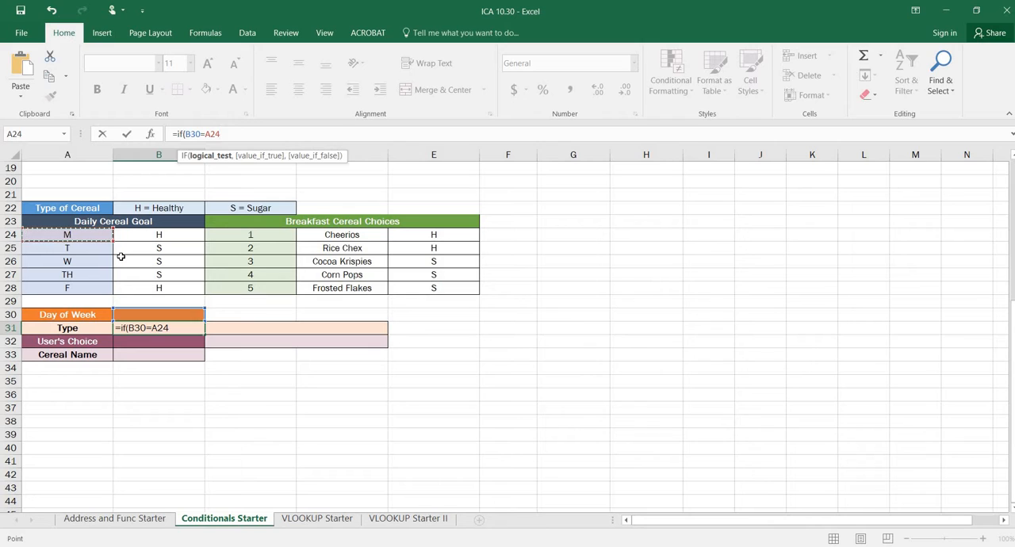
text(,)
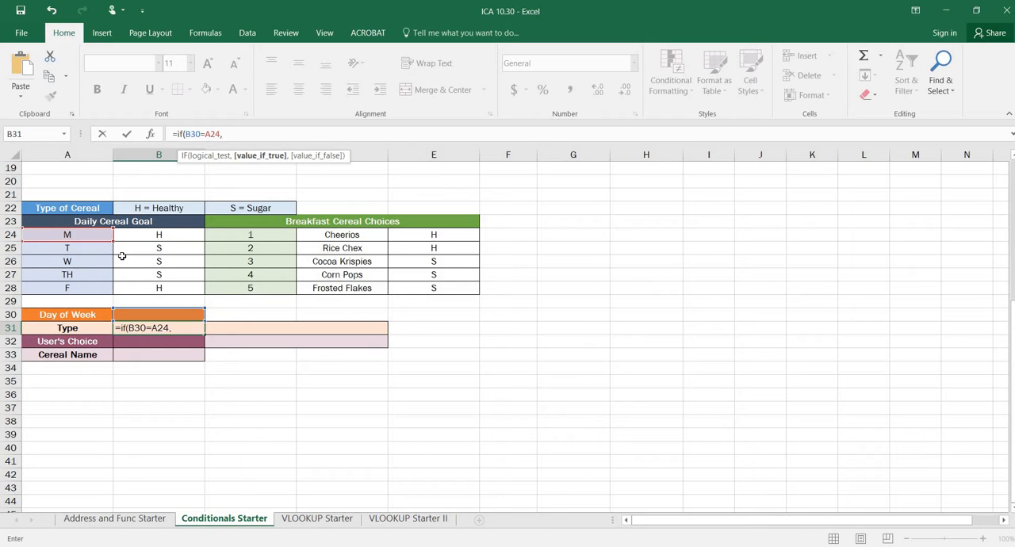
text("H",)
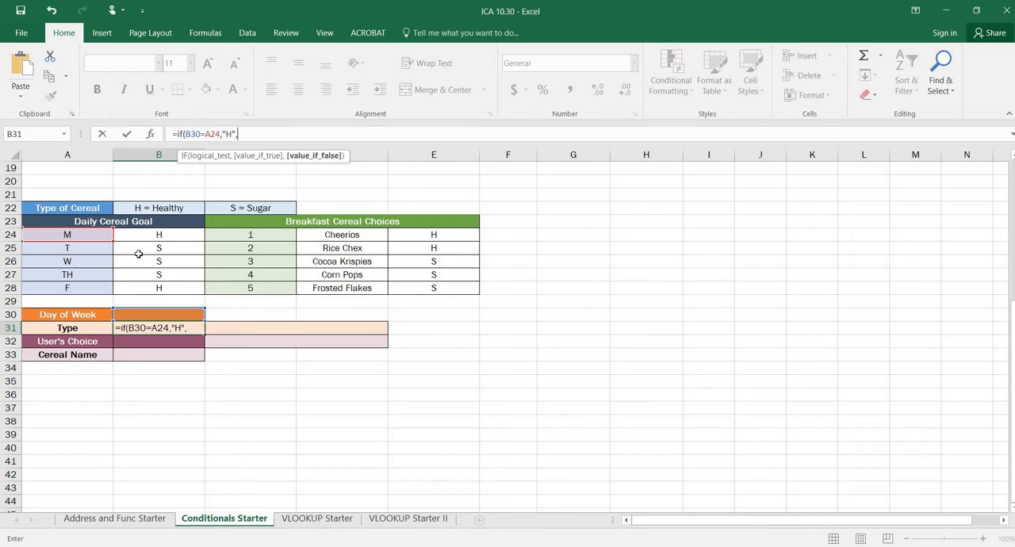
Nest a second IF as the false value in B31's formula, with A25 as its test and "S" as its true value
click(196, 328)
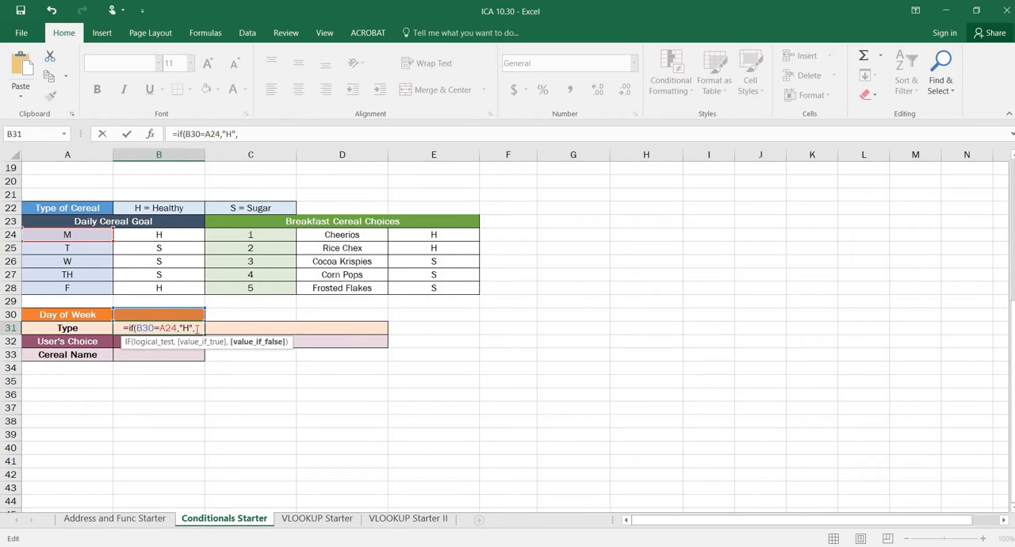
text(IF()
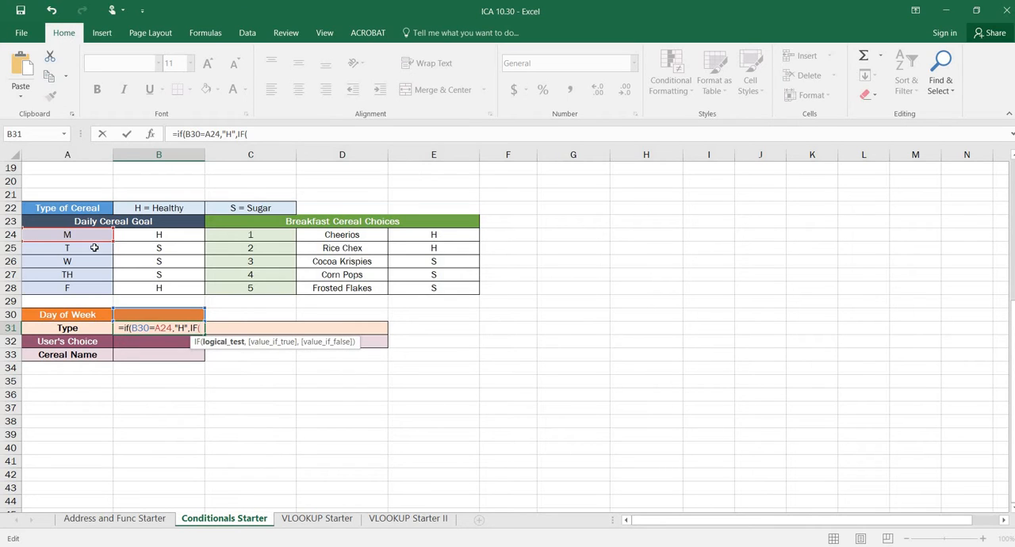
click(95, 248)
text(,)
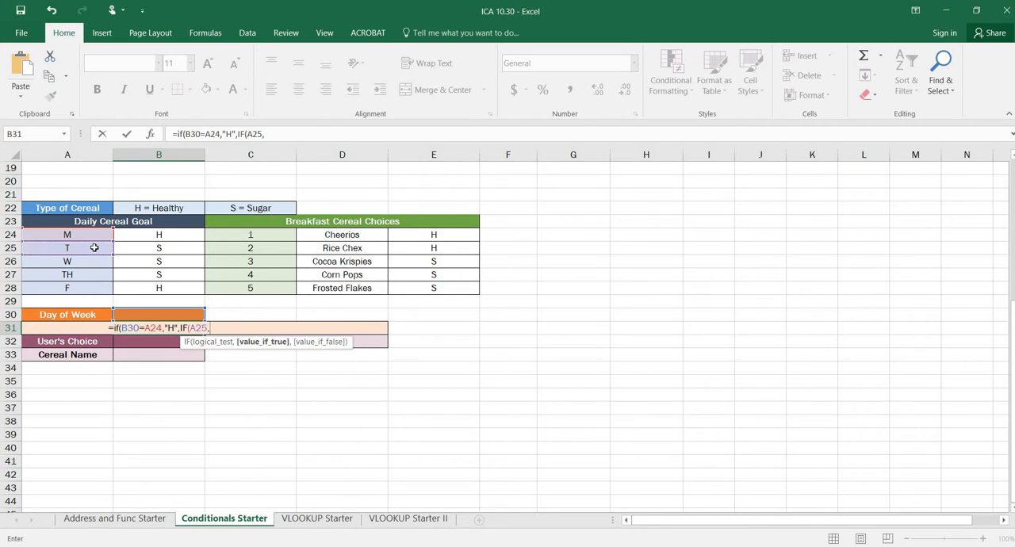
text("S")
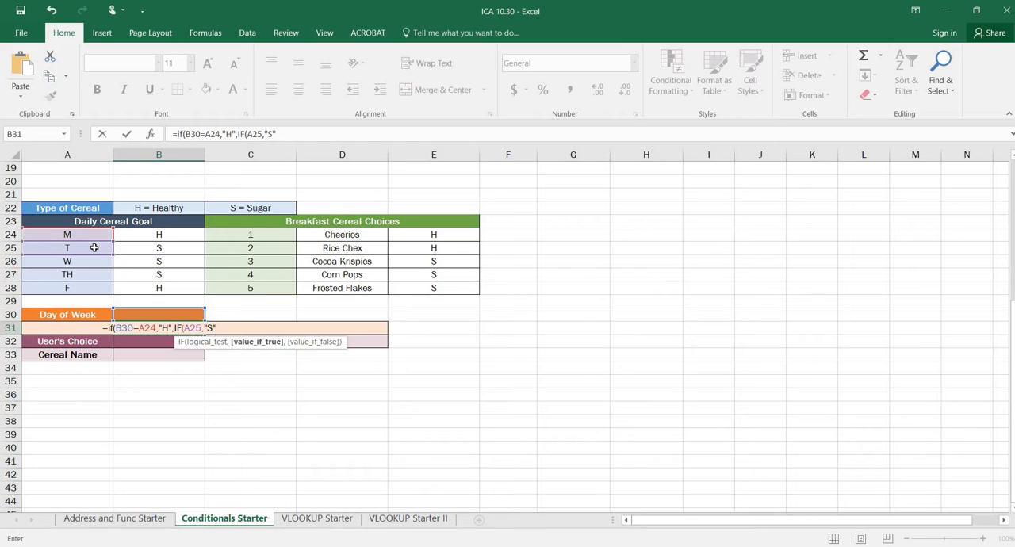
text(,IF()
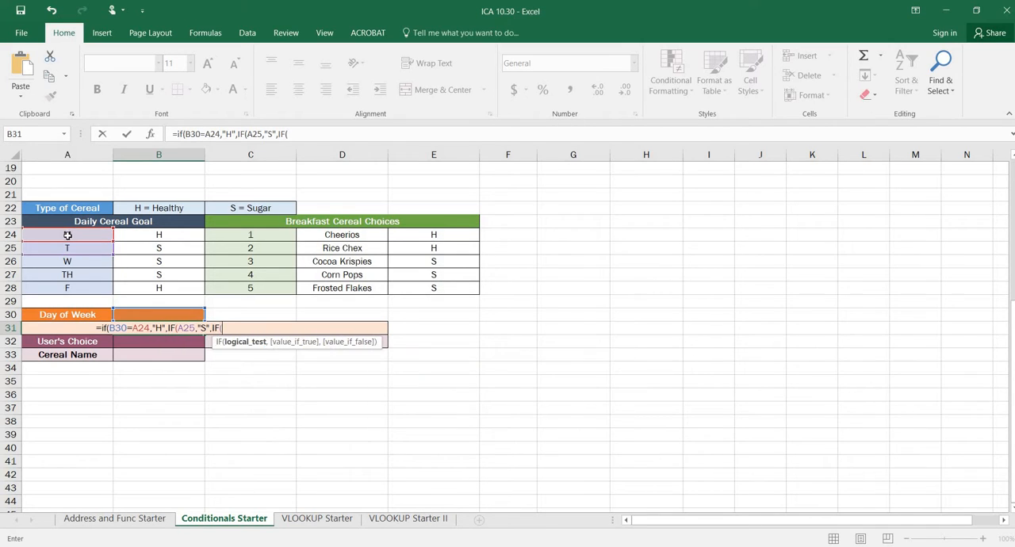
Nest a third IF in B31's formula that returns "S" when B30 equals A26
click(72, 262)
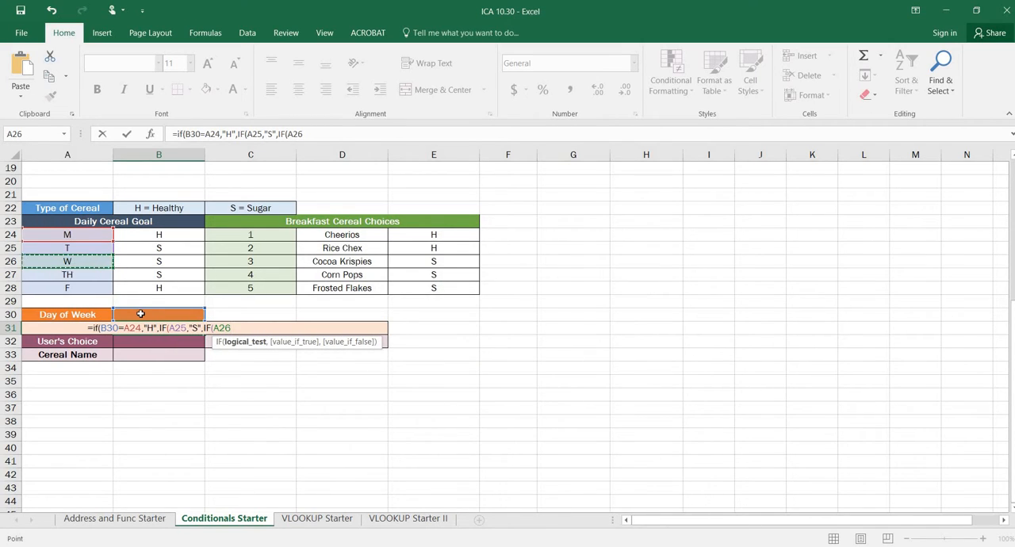
click(140, 314)
text(=)
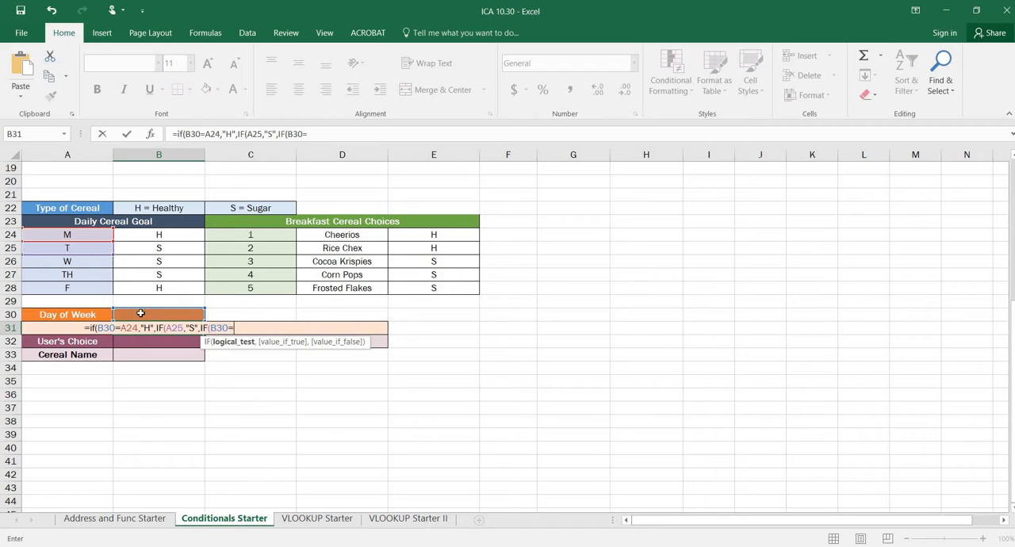
click(73, 258)
text(,)
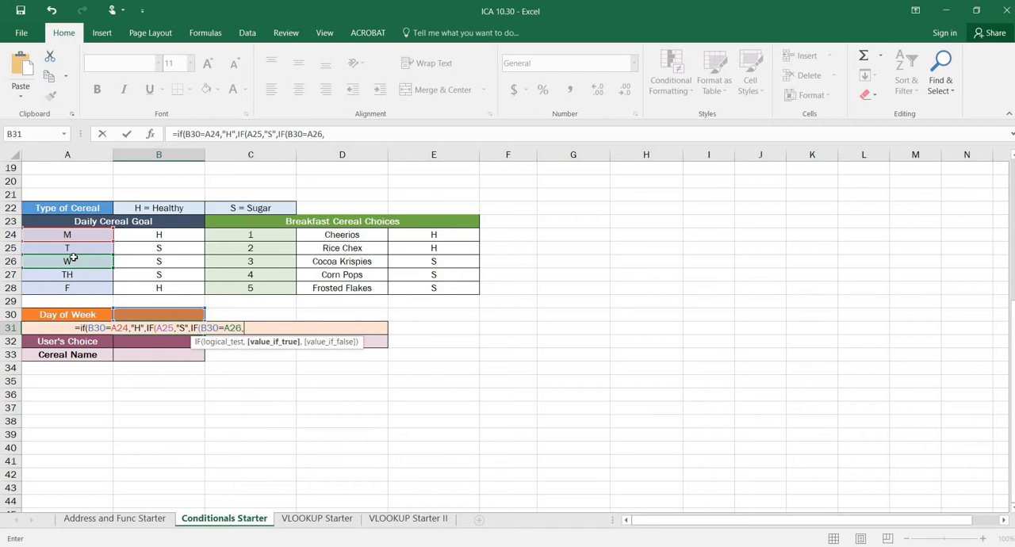
text("S")
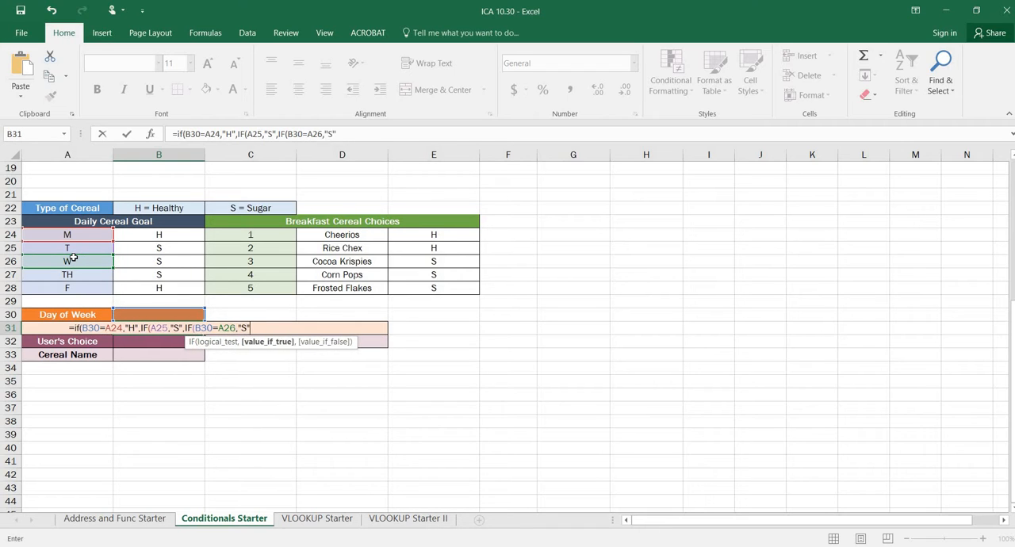
text(,IF()
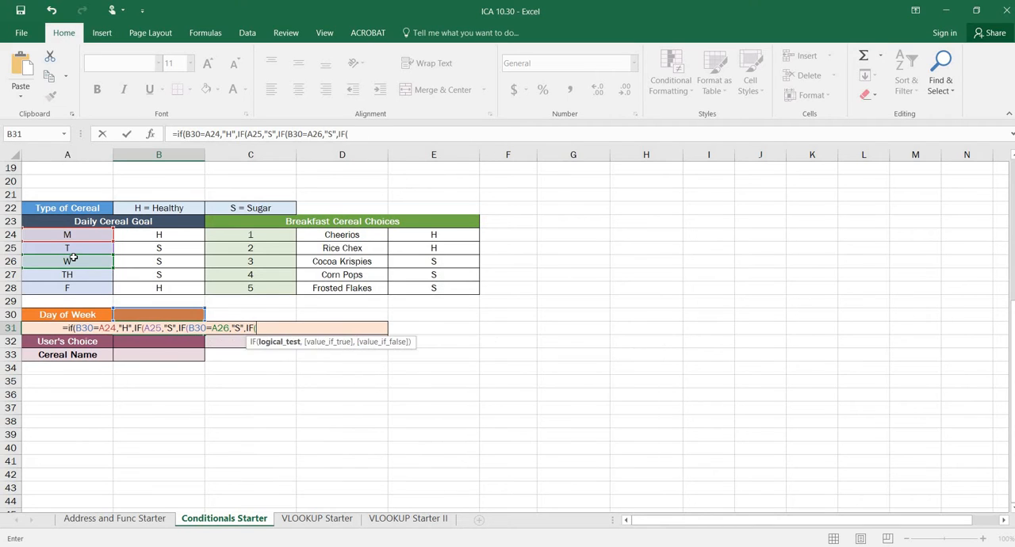
Nest a fourth IF in B31's formula that returns "S" when B30 equals A27
click(146, 314)
text(=)
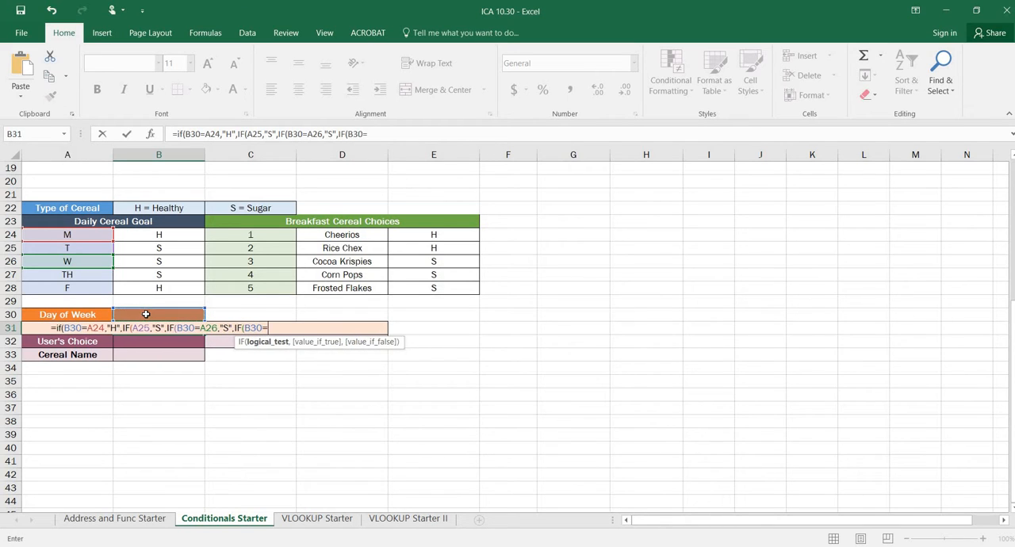
click(85, 277)
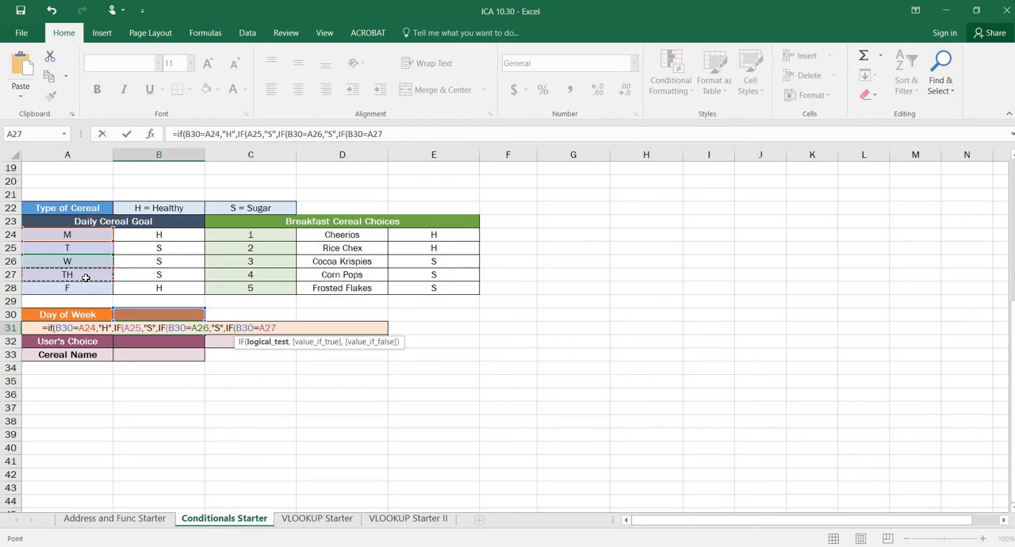
text(,"S")
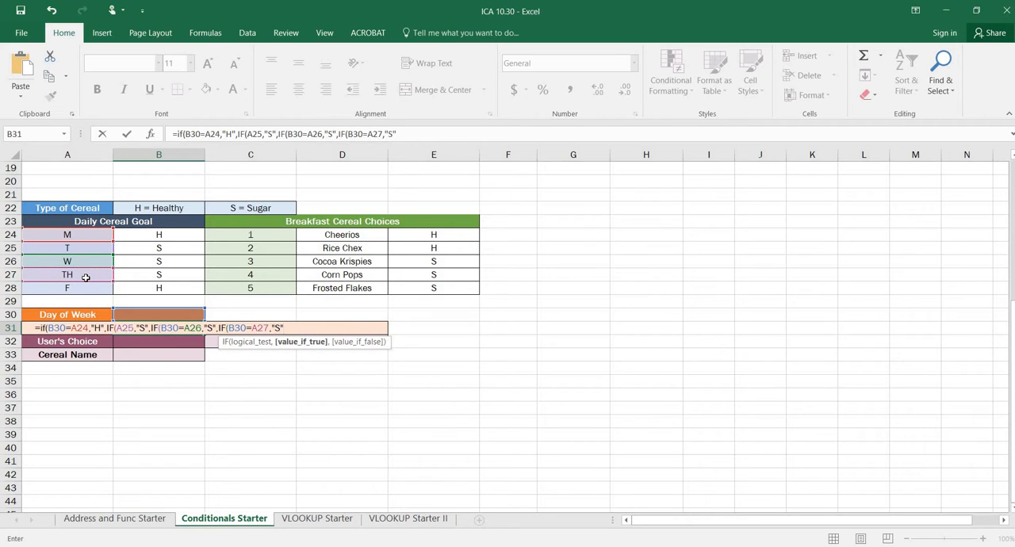
text(,IF()
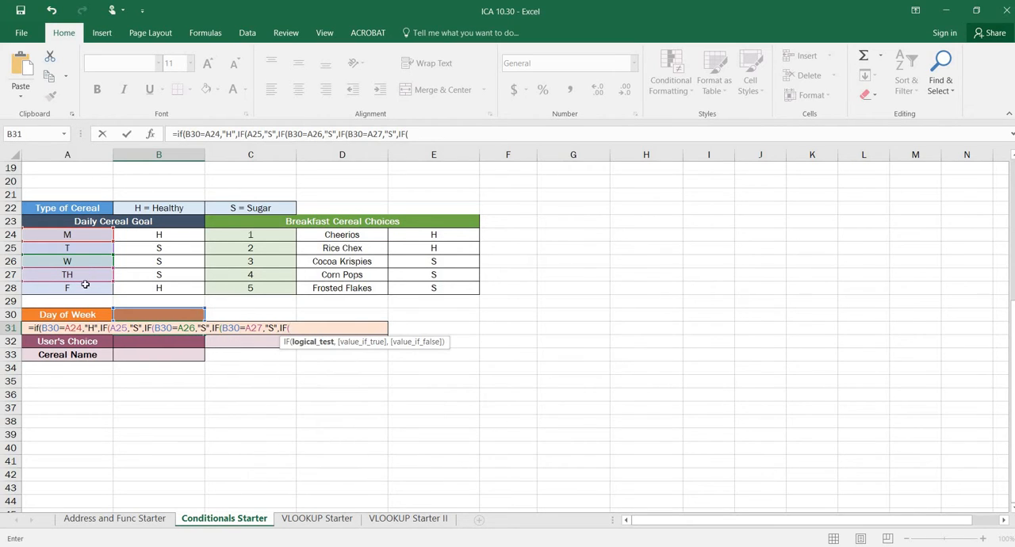
Nest a fifth IF in B31's formula with B30=A28 as its test and an unquoted H as its true value
click(153, 316)
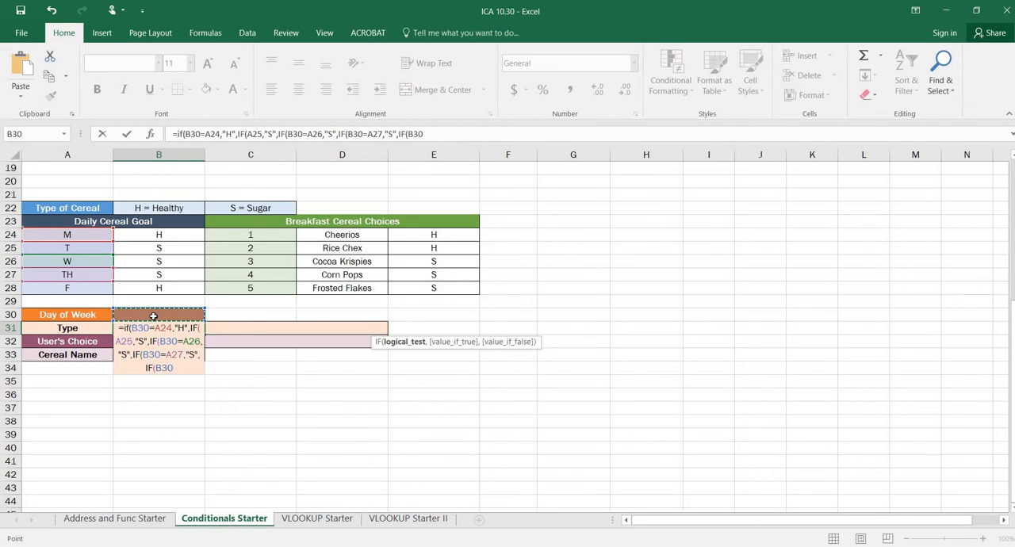
text(=)
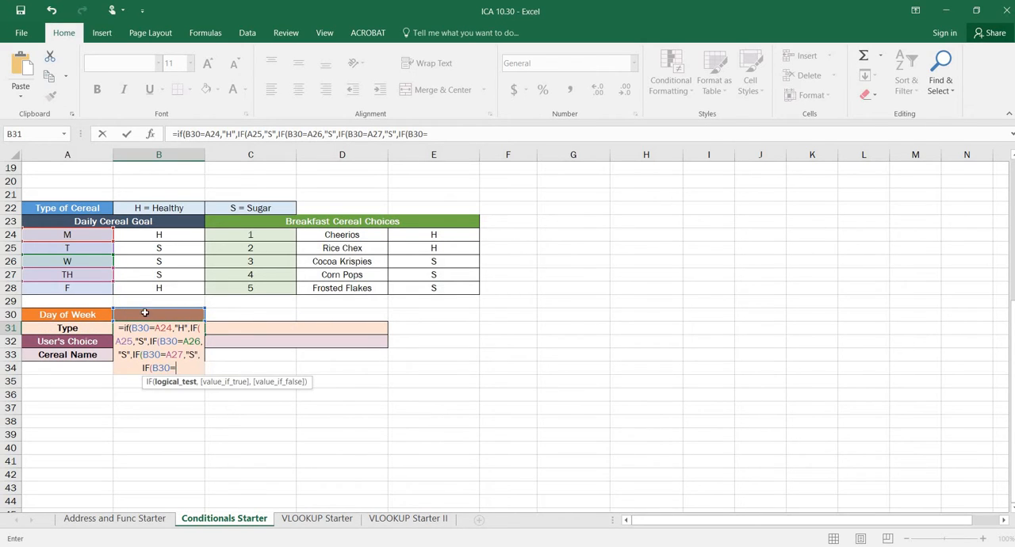
click(103, 290)
text(,)
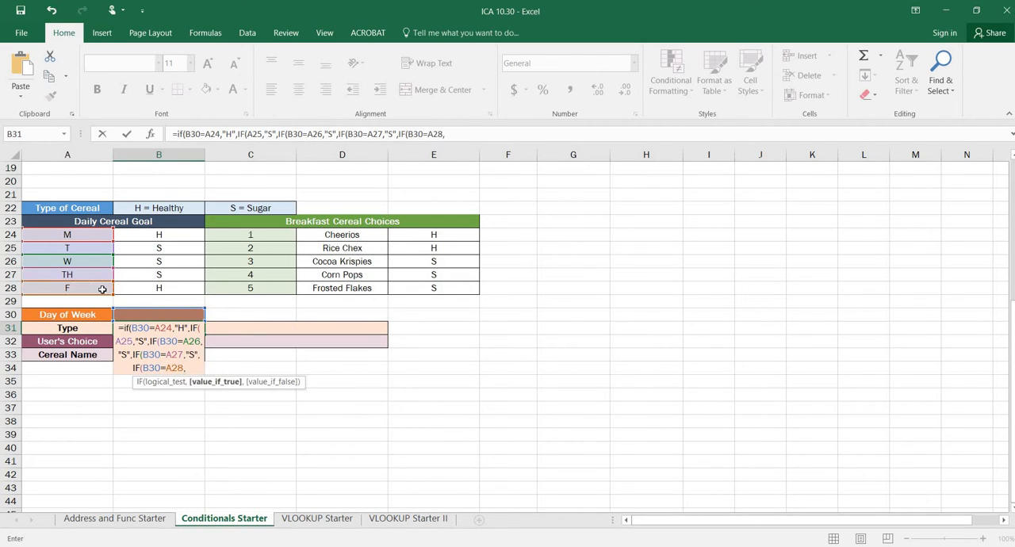
text(H)
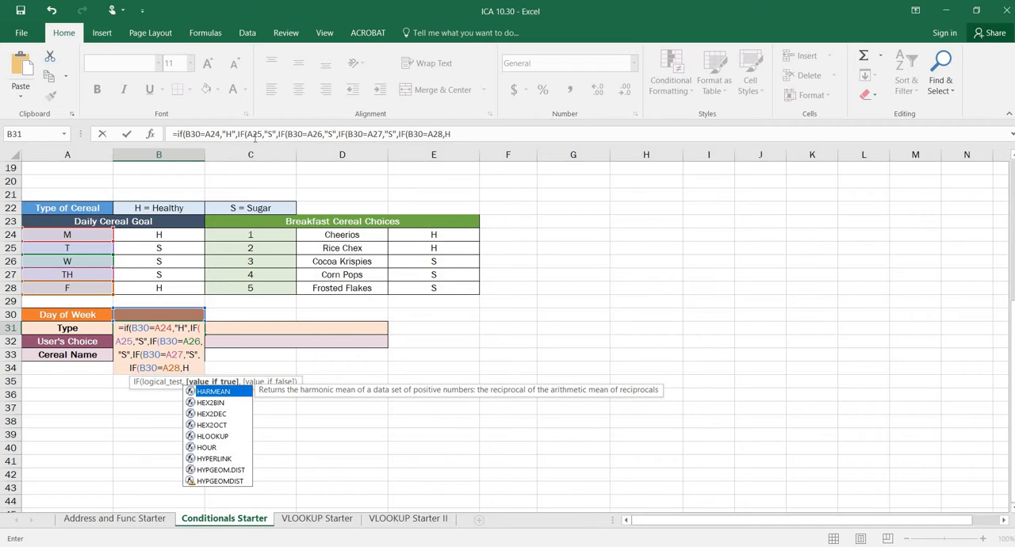
Correct the second IF's test in B31's formula to B30=A25
click(247, 134)
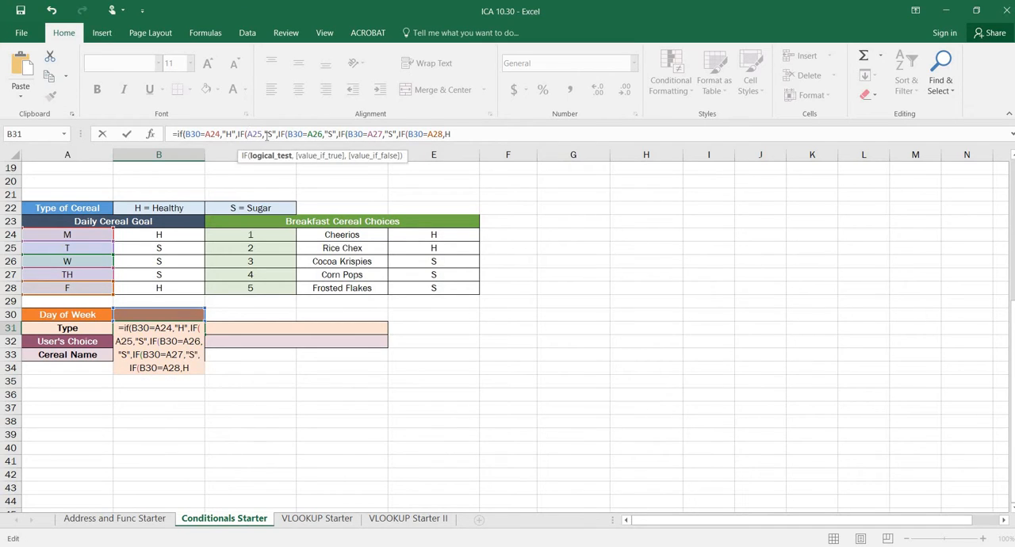
click(182, 314)
text(=)
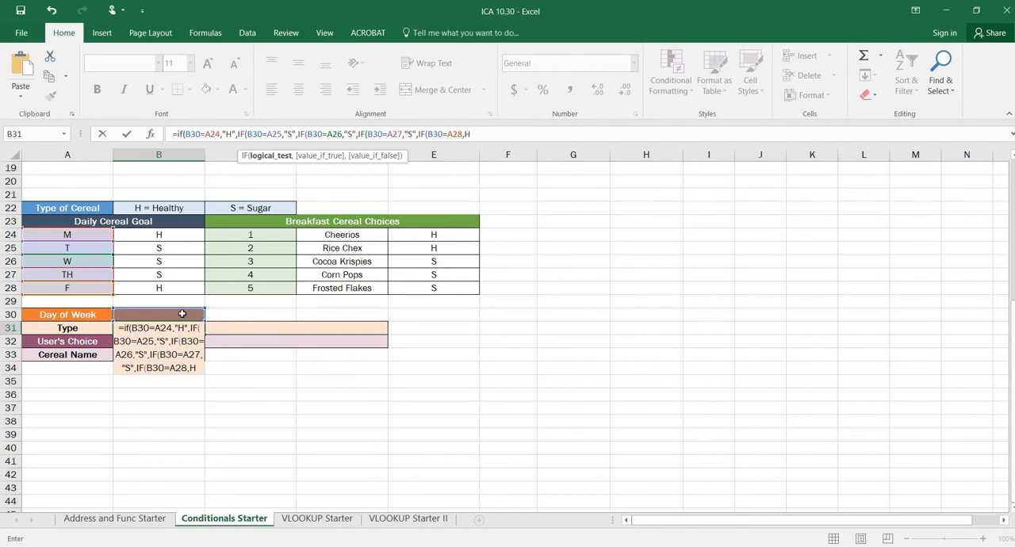
Put the last IF's H in quotes, add "Choose correct day" as its false value, and complete B31's formula with five closing parentheses
click(499, 140)
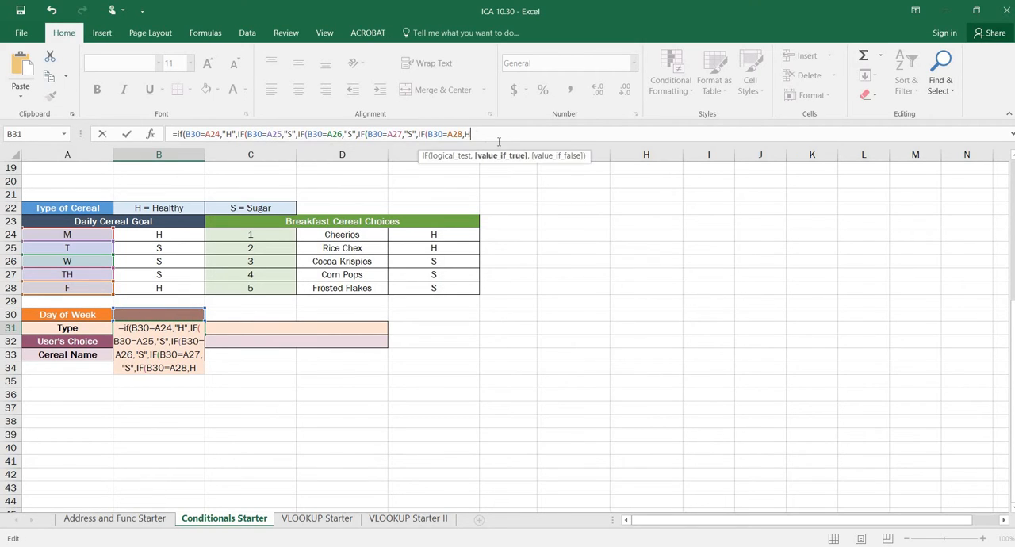
text("H")
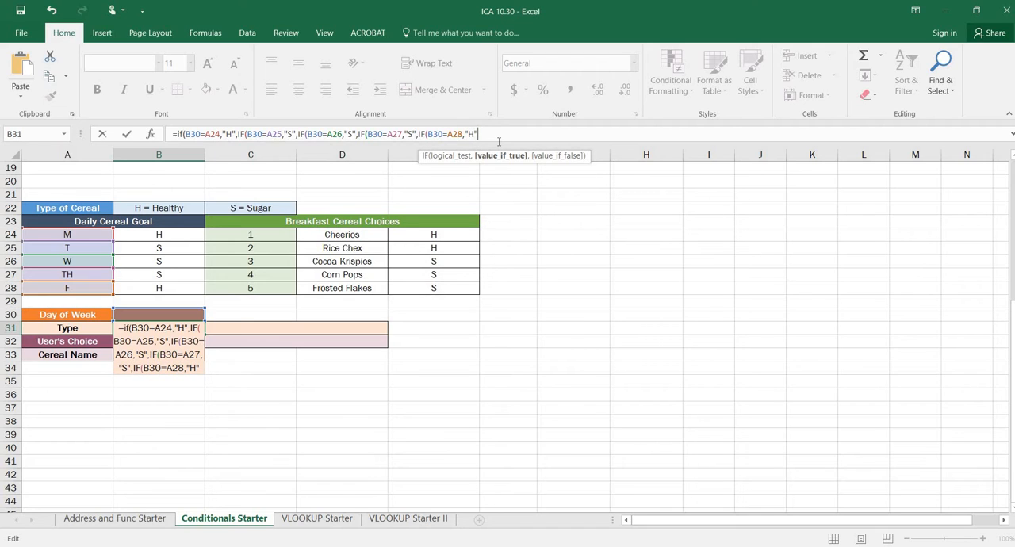
text(,)
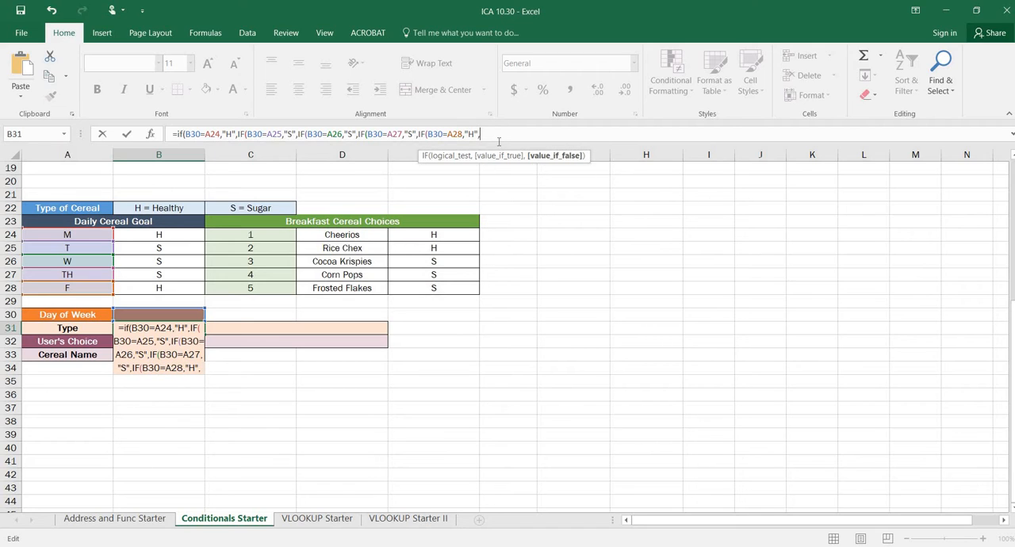
text("Choose )
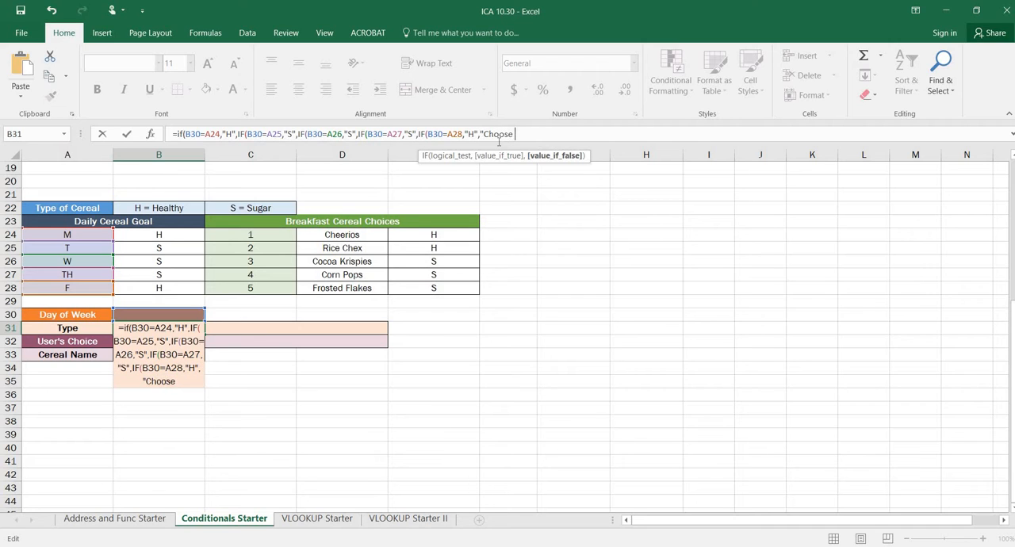
text(correct day)
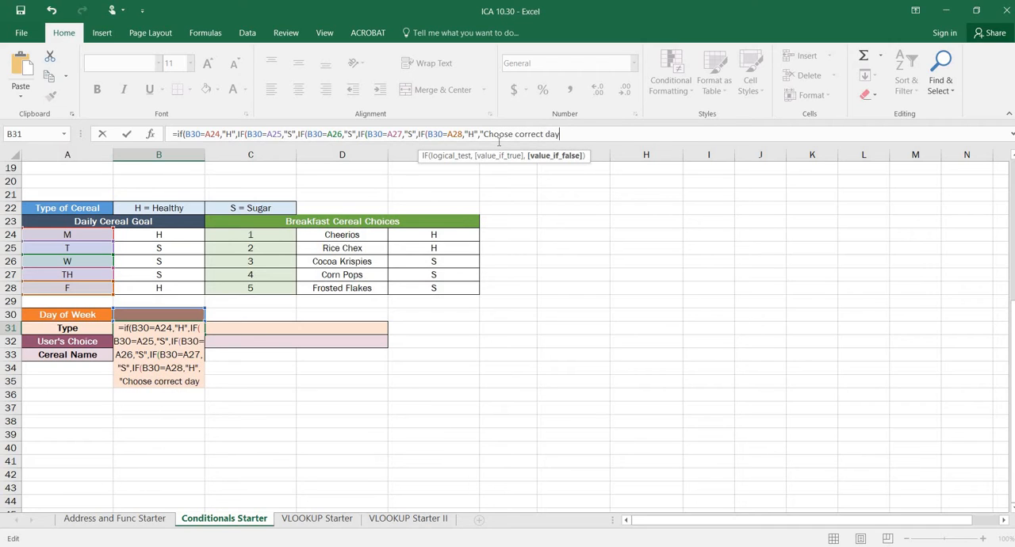
text("))))))
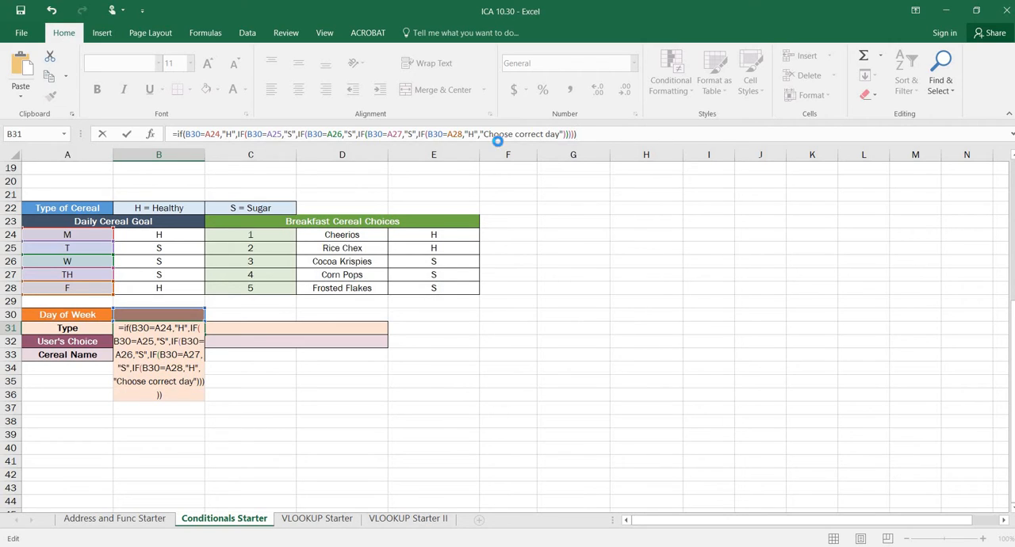
key(Return)
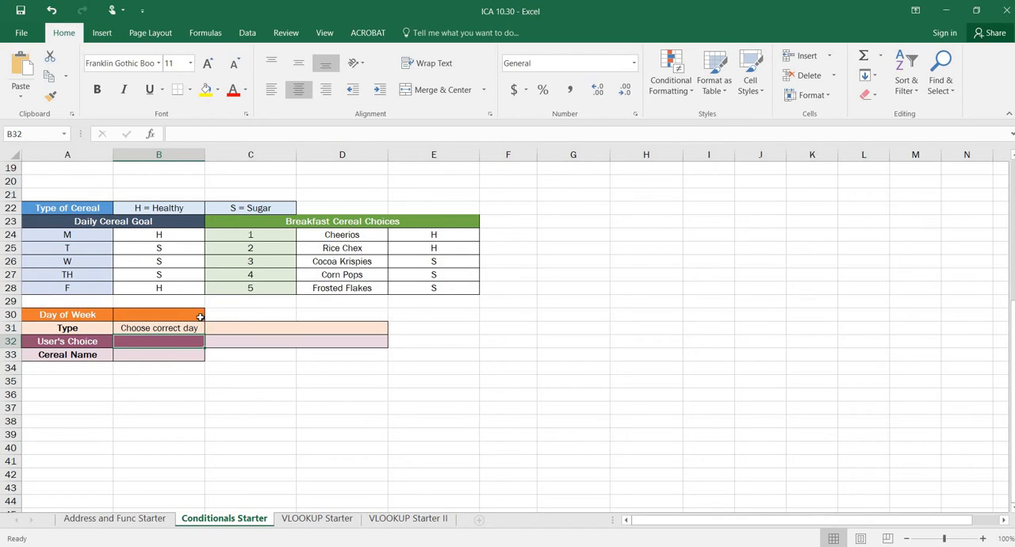
Test B31's formula by entering m, t, w, th and f in turn as the Day of Week in B30
click(186, 317)
text(m)
key(Return)
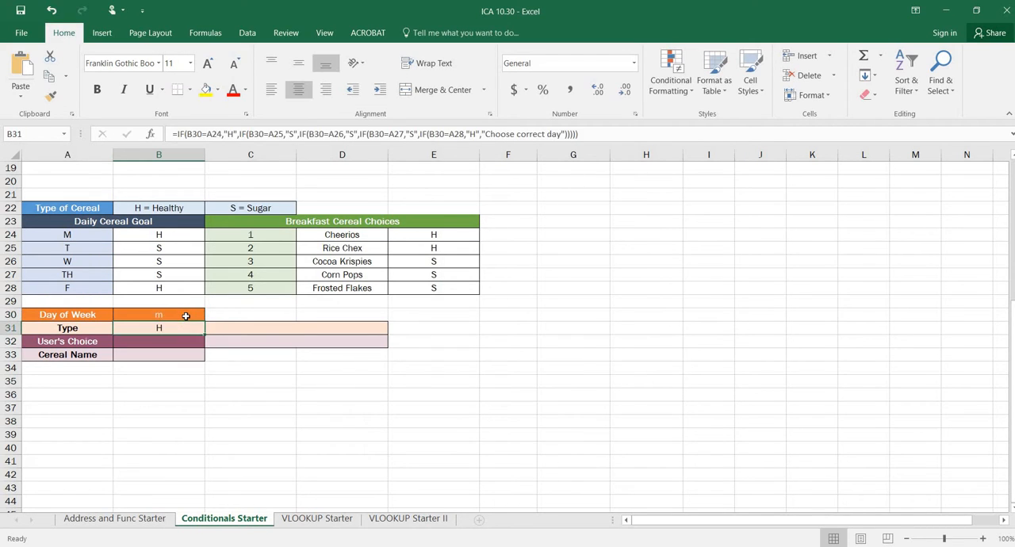
click(185, 317)
text(t)
key(Return)
click(185, 317)
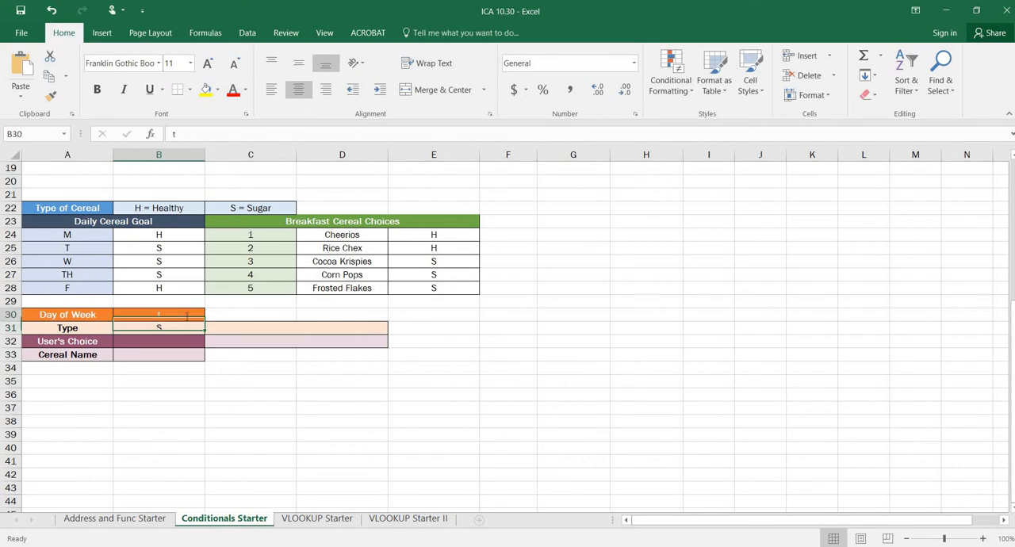
text(w)
key(Return)
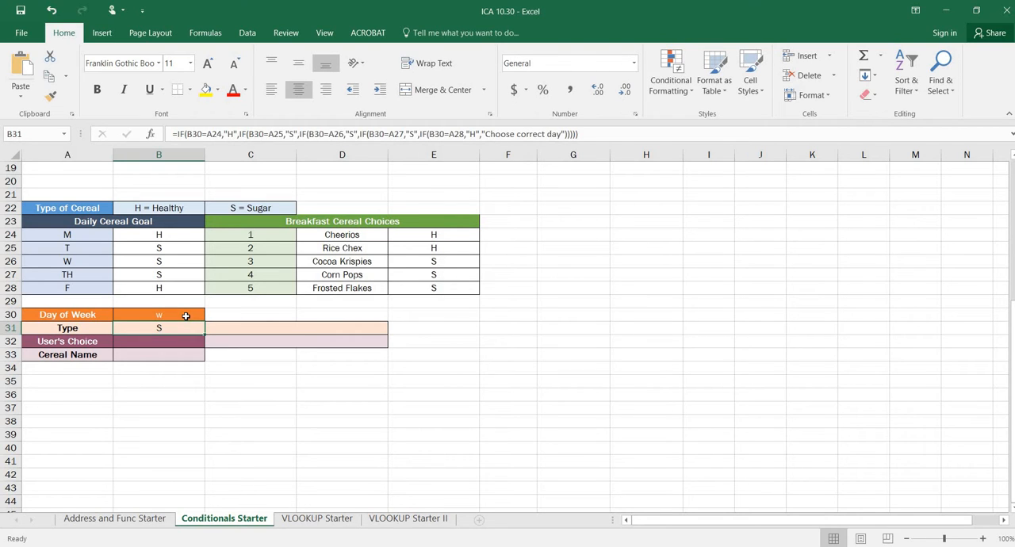
click(186, 317)
text(th)
key(Return)
click(185, 316)
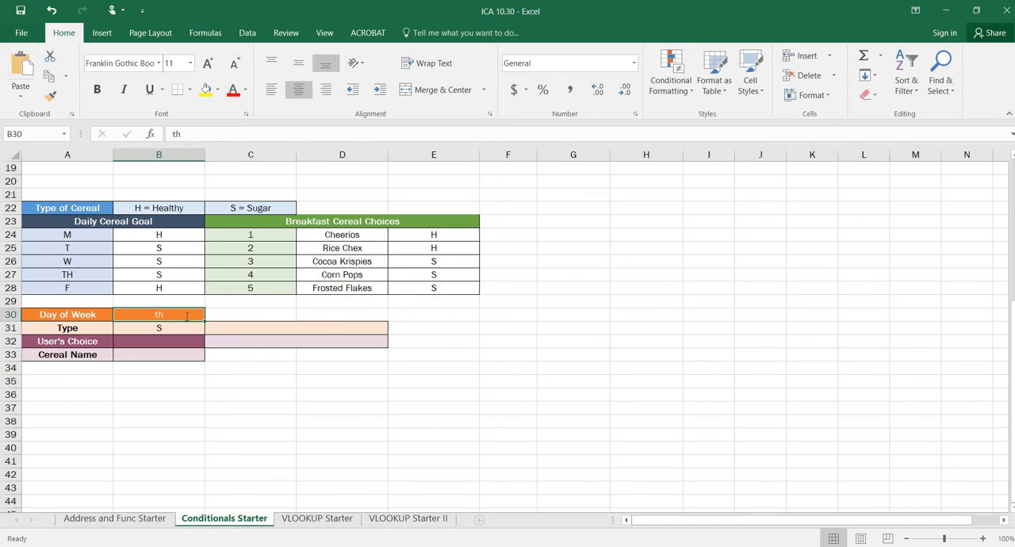
text(f)
key(Return)
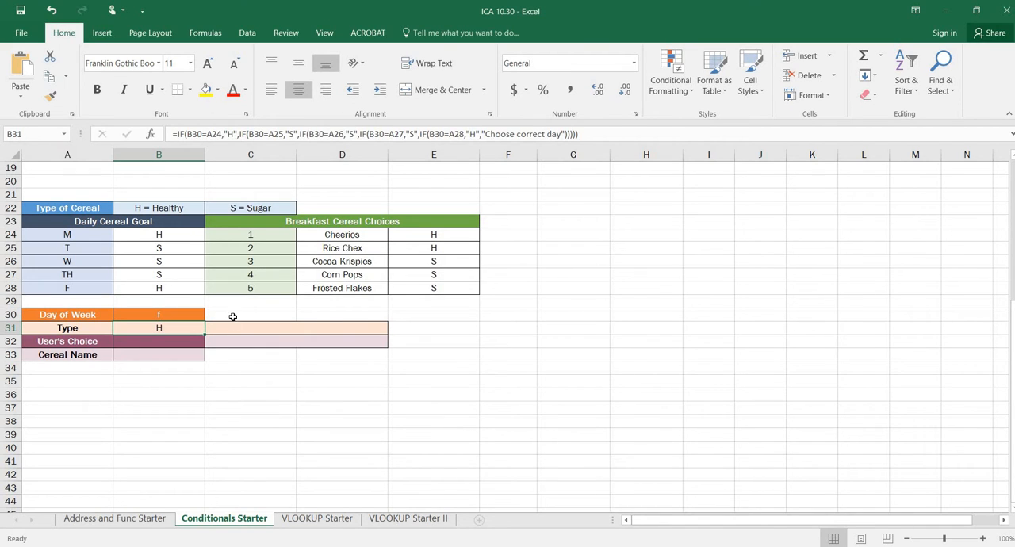
click(313, 323)
text(=)
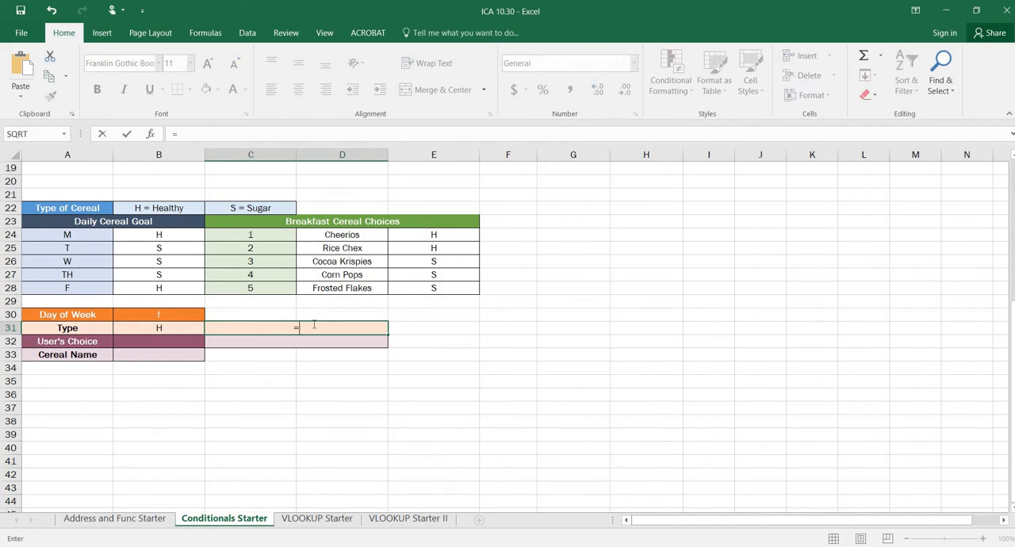
text(IF)
key(Left)
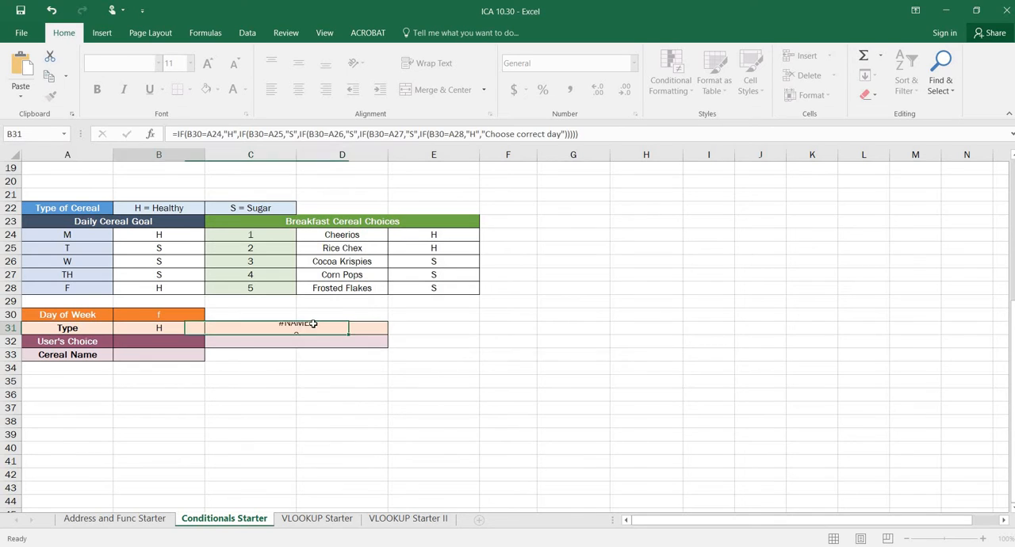
Start an IF formula in the merged cell C31 that tests whether B31 equals "H"
click(314, 326)
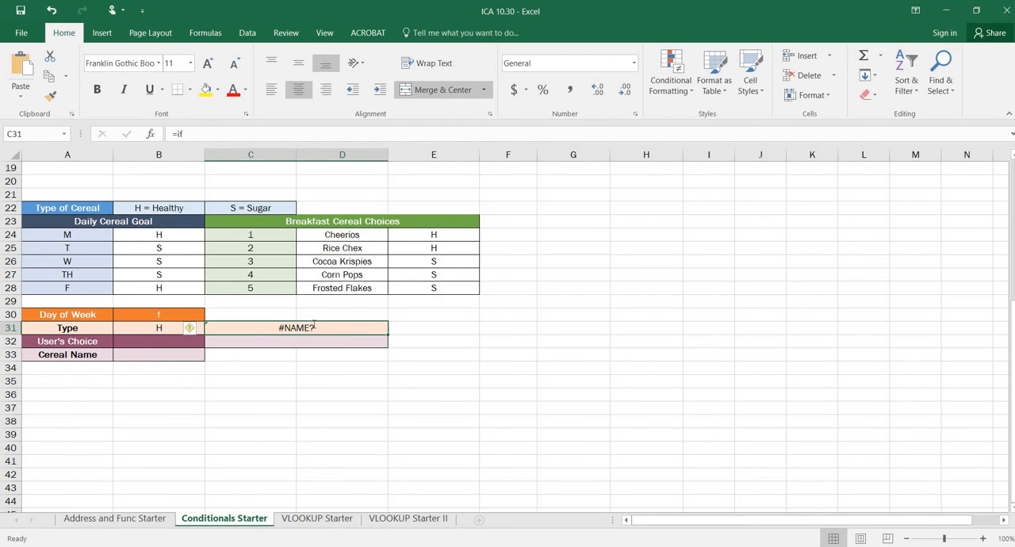
text(=IF()
key(Left)
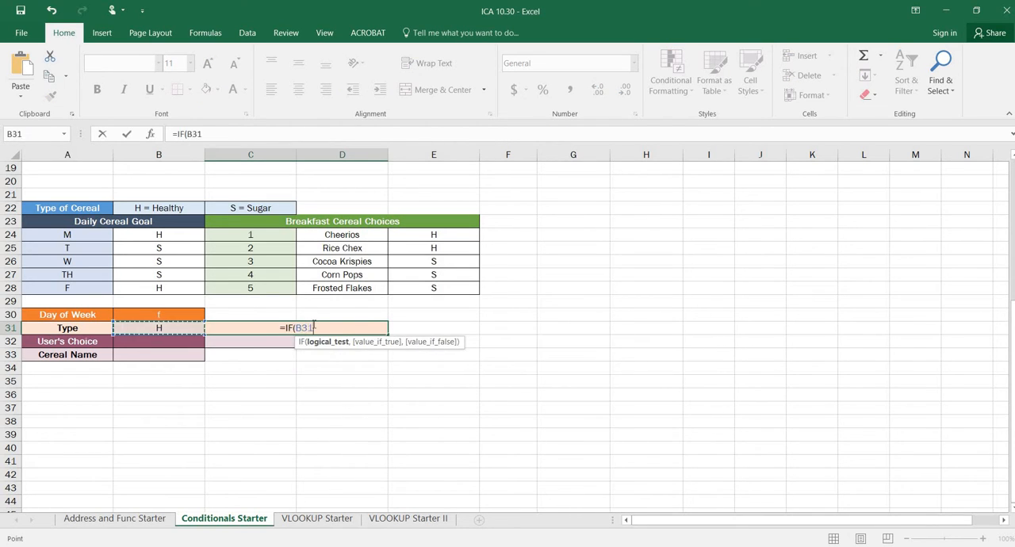
text(=)
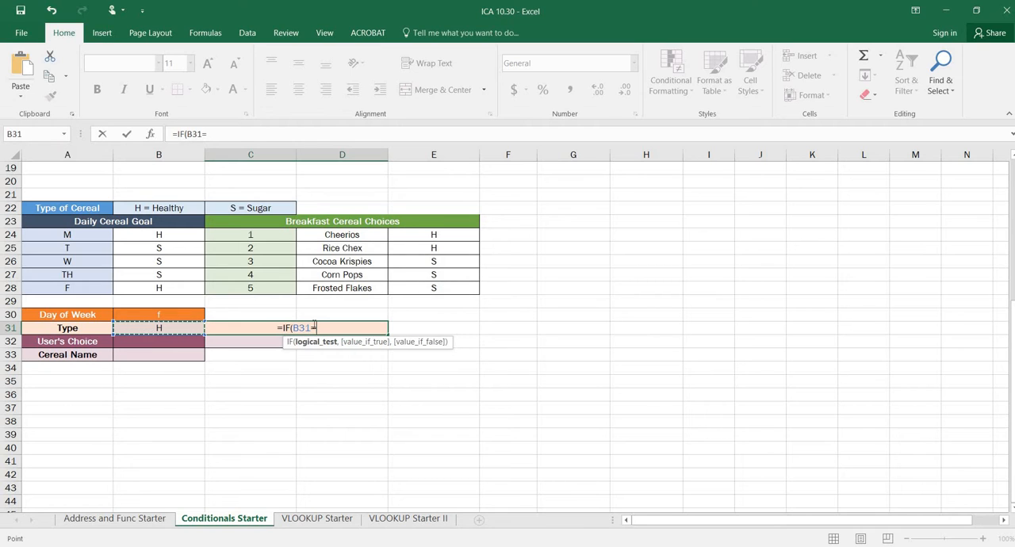
text(H)
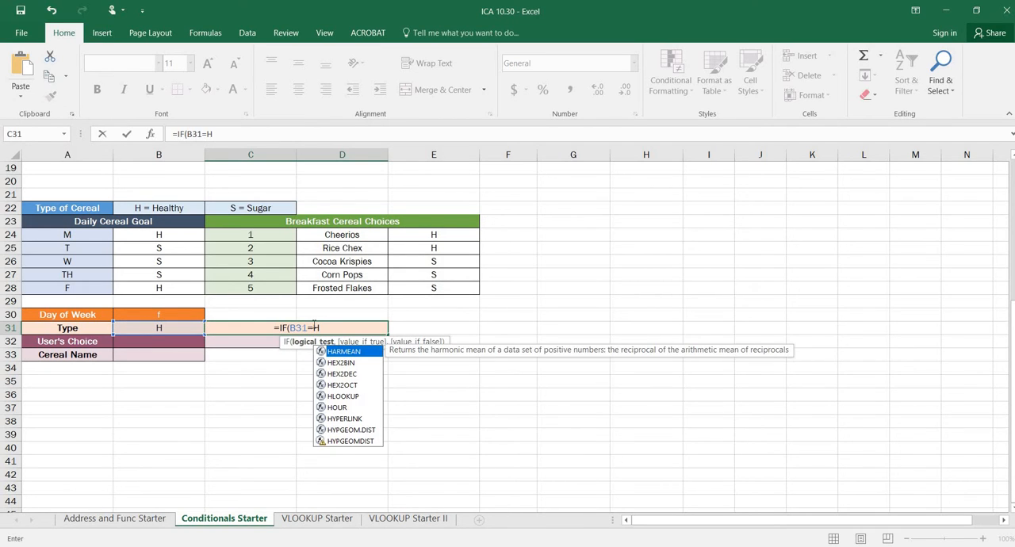
key(BackSpace)
text(")
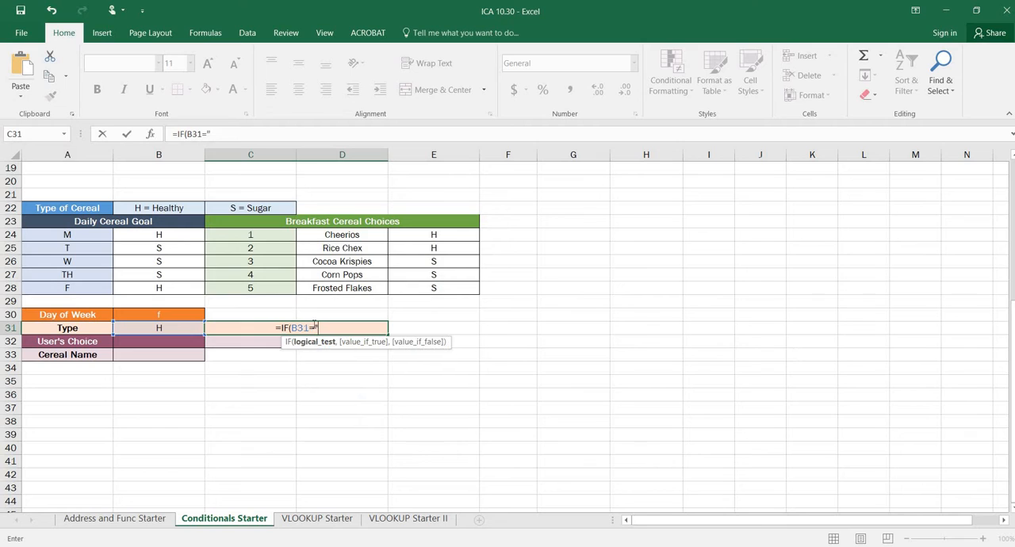
text(H")
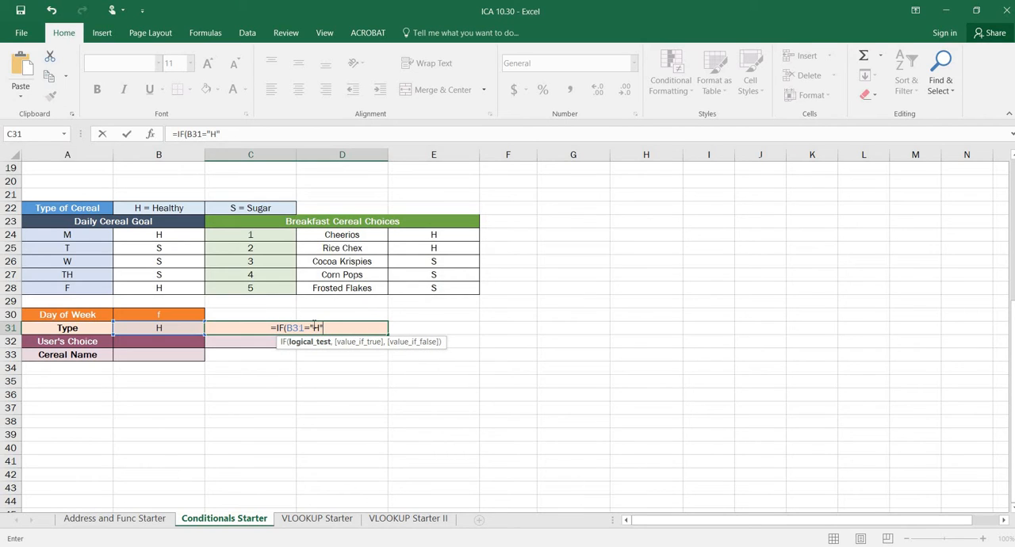
text(,"Choose)
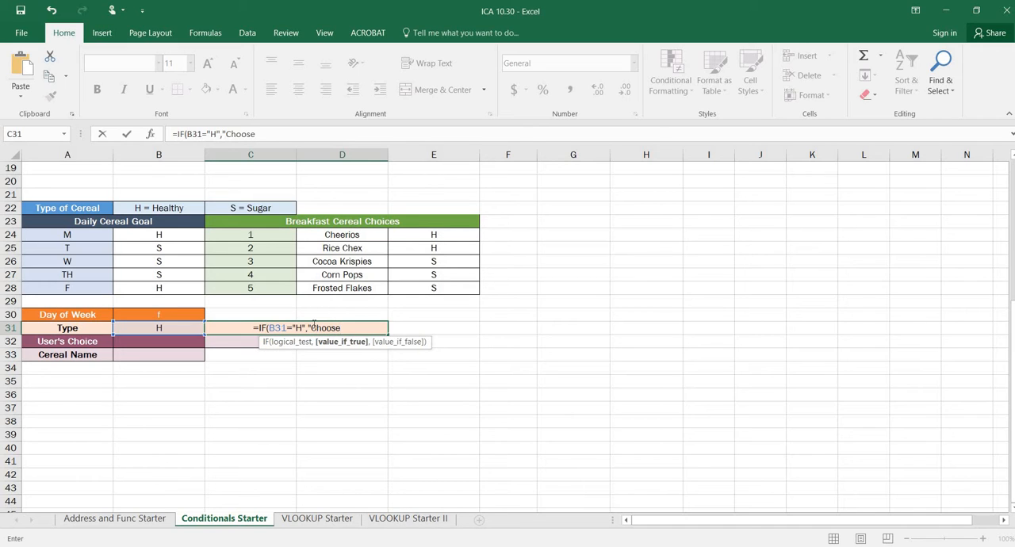
Set "Choose 1 or 2" as the true value of C31's IF formula and continue to its false value
text(1 or)
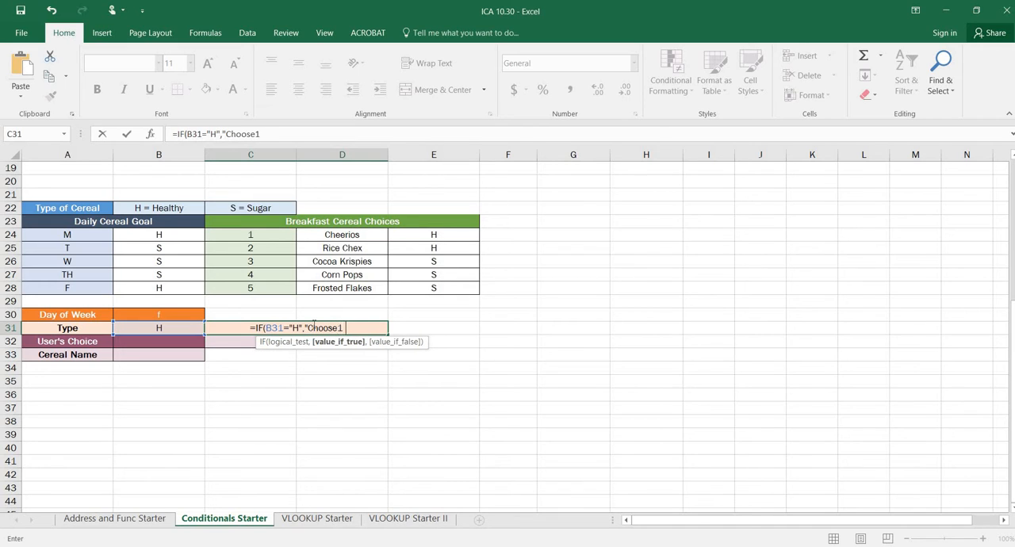
key(BackSpace)
key(BackSpace)
key(BackSpace)
key(BackSpace)
text(o)
key(BackSpace)
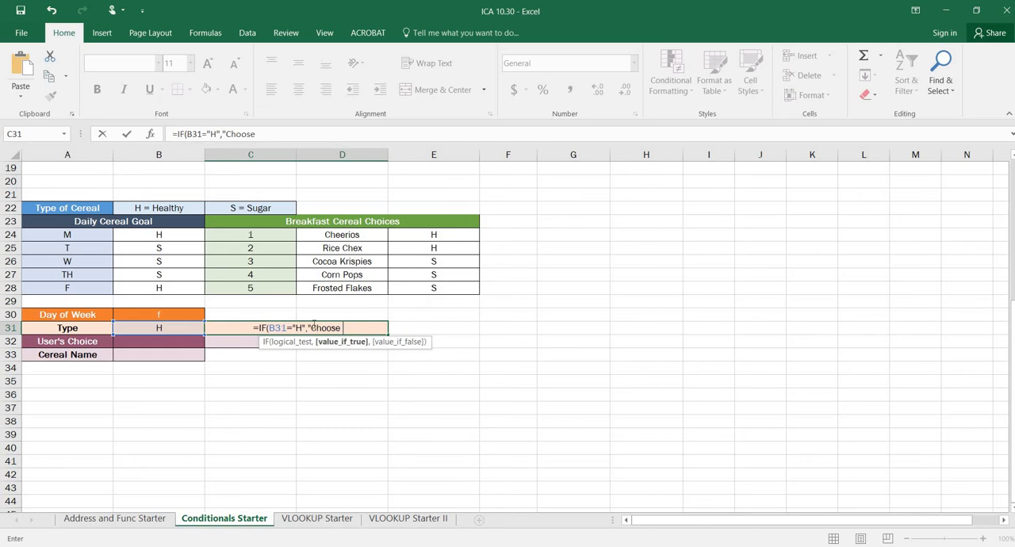
text(1 or 2",)
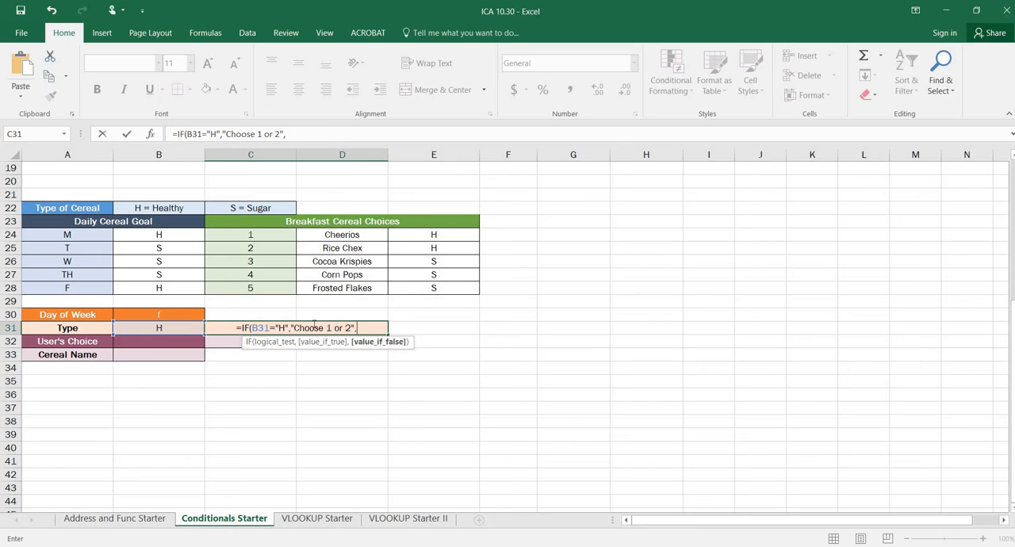
text(Choose)
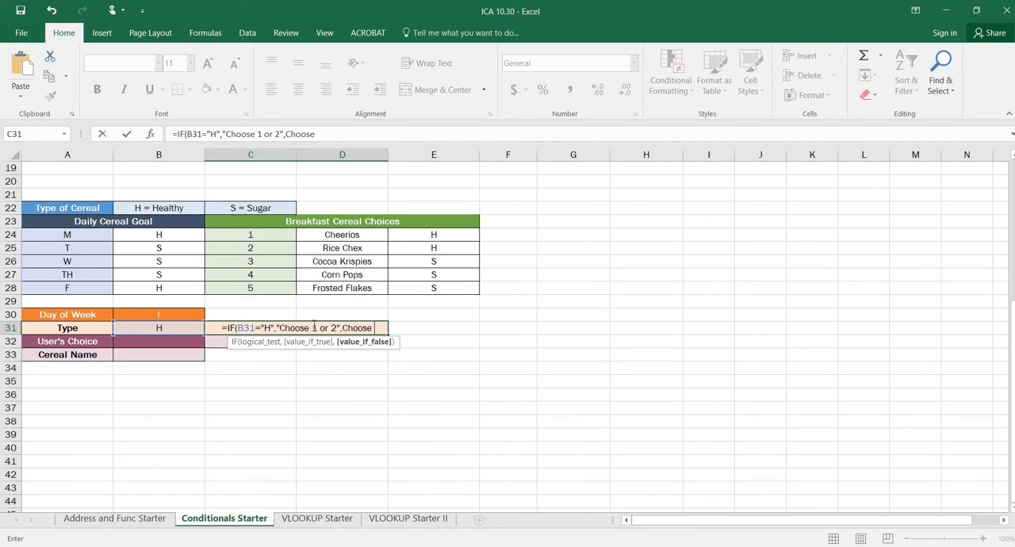
text( 3, 4 or)
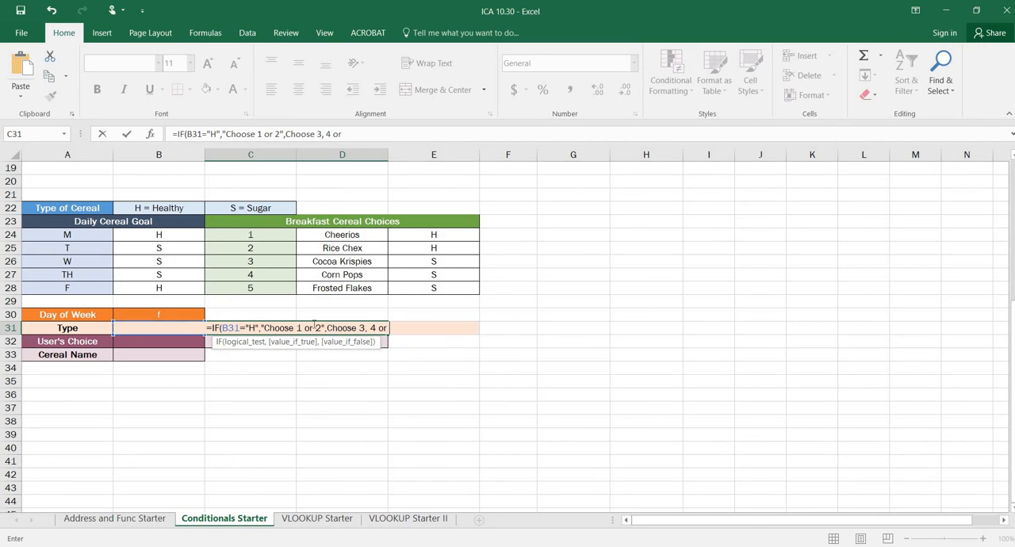
text( 5)
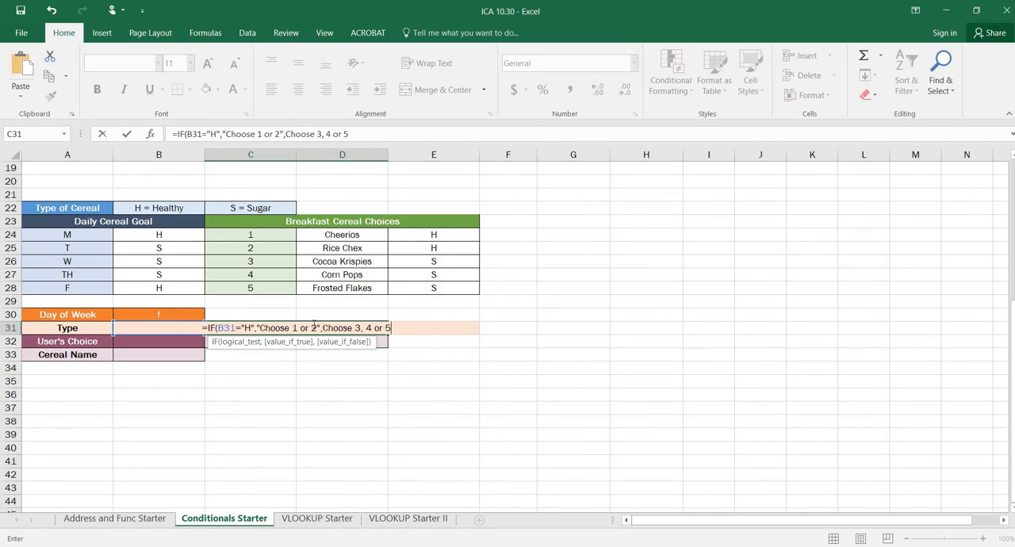
text("))
Enter Choose 3, 4 or 5 as the false value of C31's IF formula and close it with a quotation mark and parenthesis
key(Return)
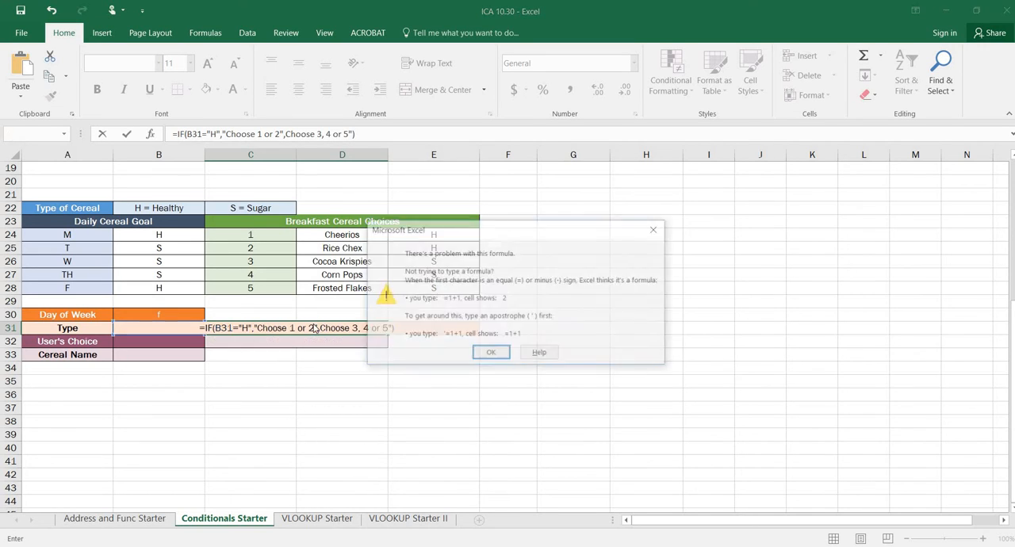
Add the missing opening quotation mark before Choose 3, 4 or 5 in C31's formula and commit it
key(Return)
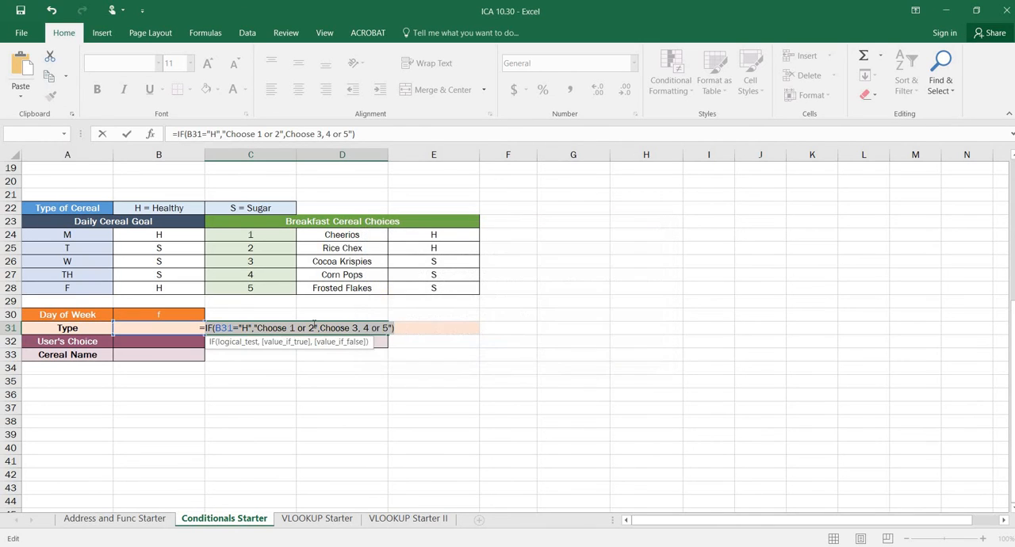
click(320, 328)
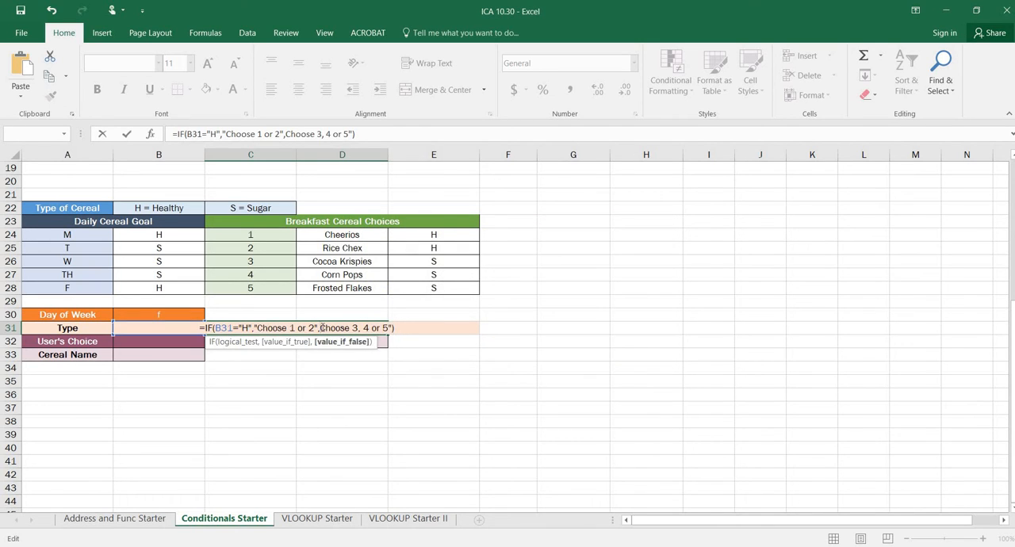
text(")
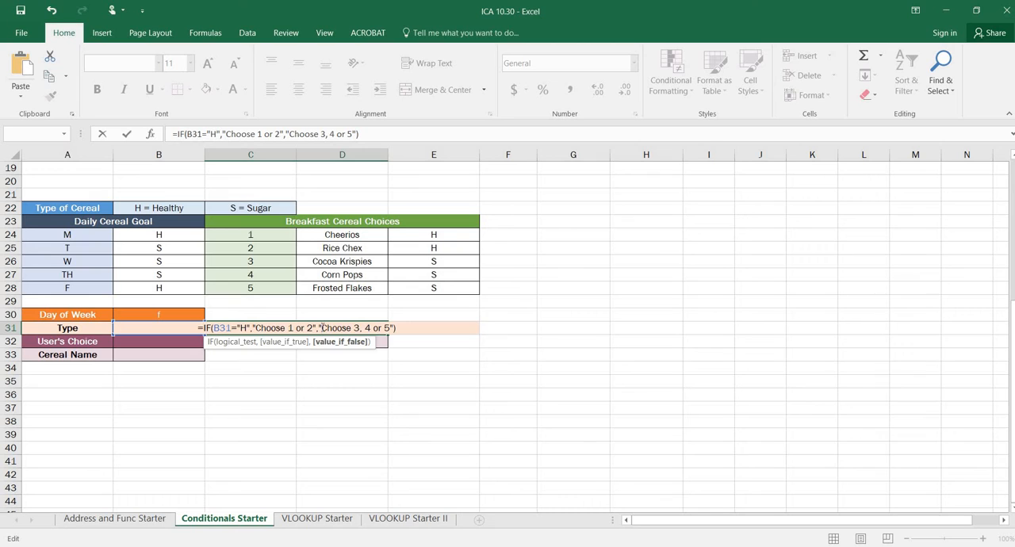
key(Return)
click(322, 328)
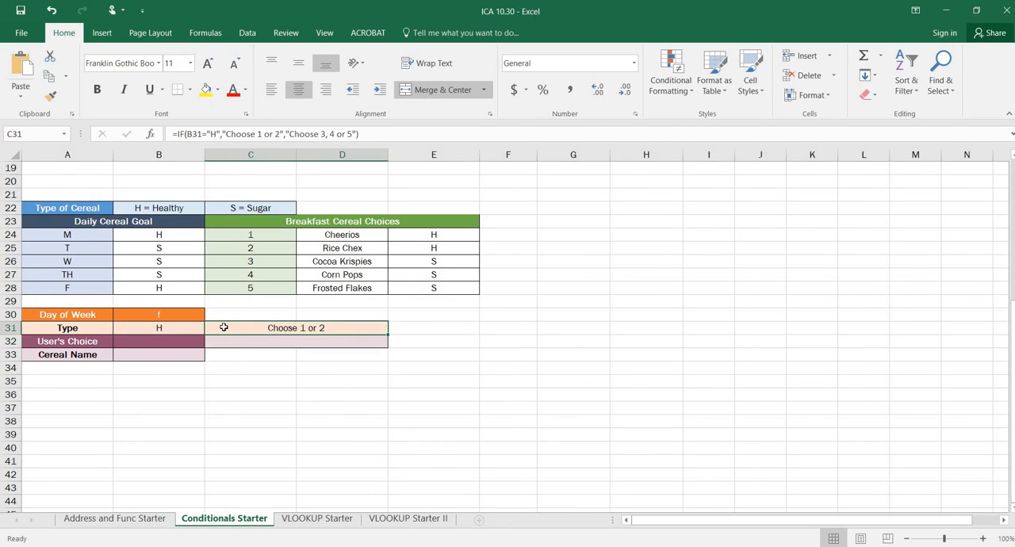
Test C31's choice prompt by entering t as the Day of Week in B30
click(200, 312)
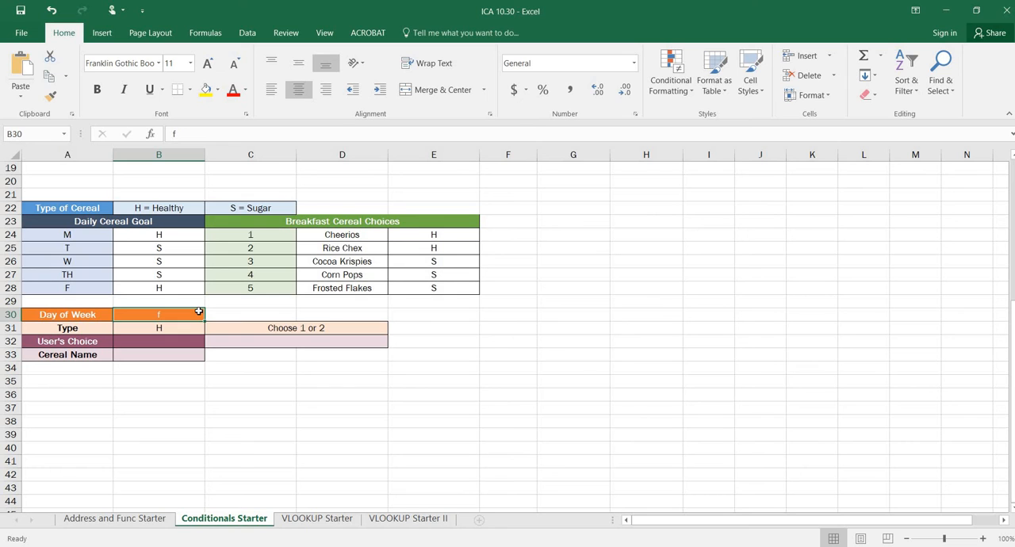
text(t)
key(Return)
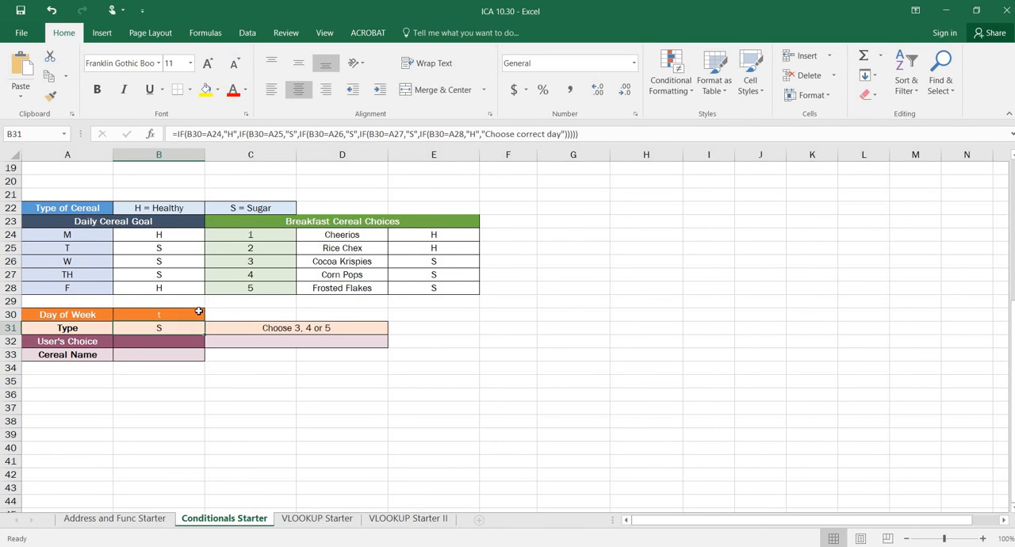
Enter S as the User's Choice in B32 and select the Cereal Name cell B33
key(Return)
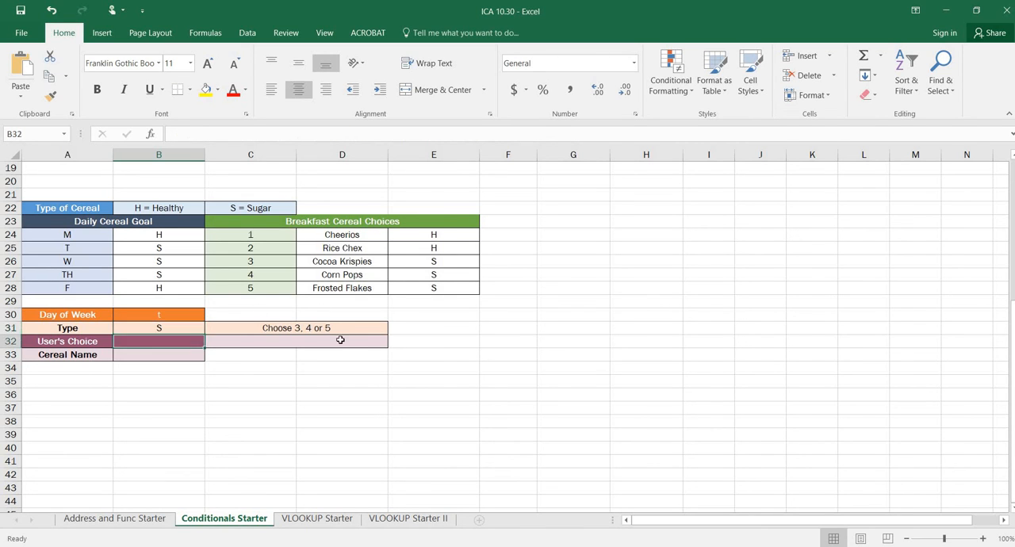
text(S)
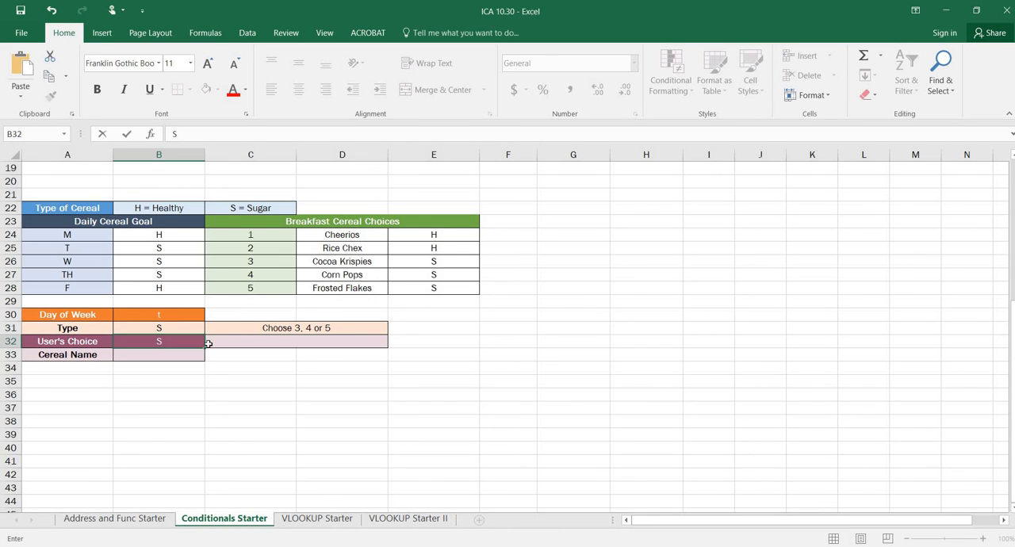
key(Return)
click(210, 391)
click(179, 343)
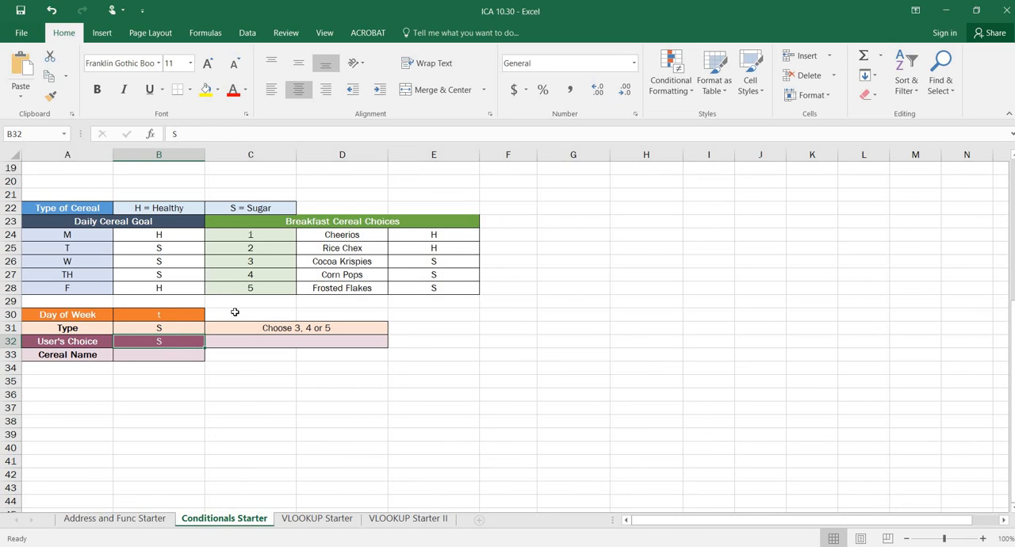
click(169, 355)
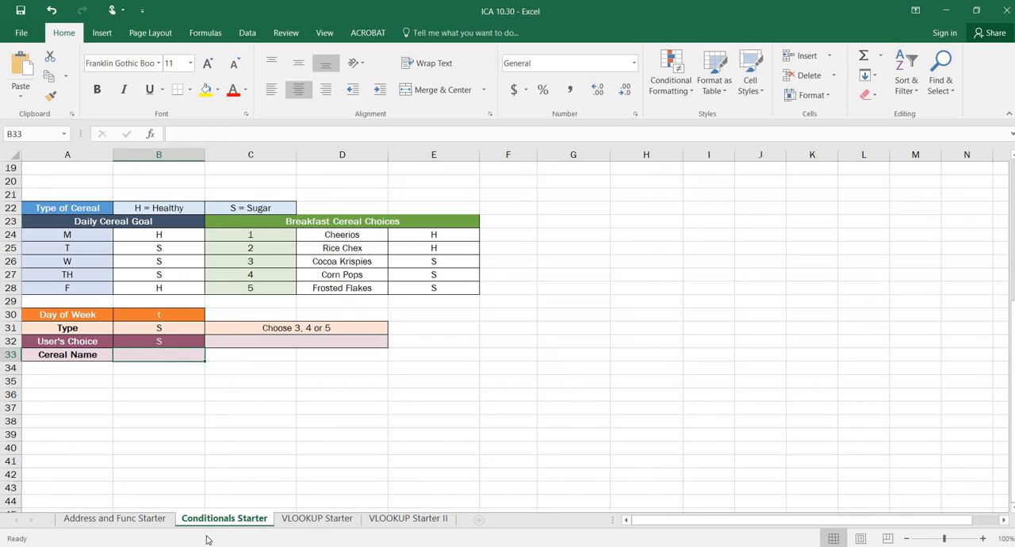